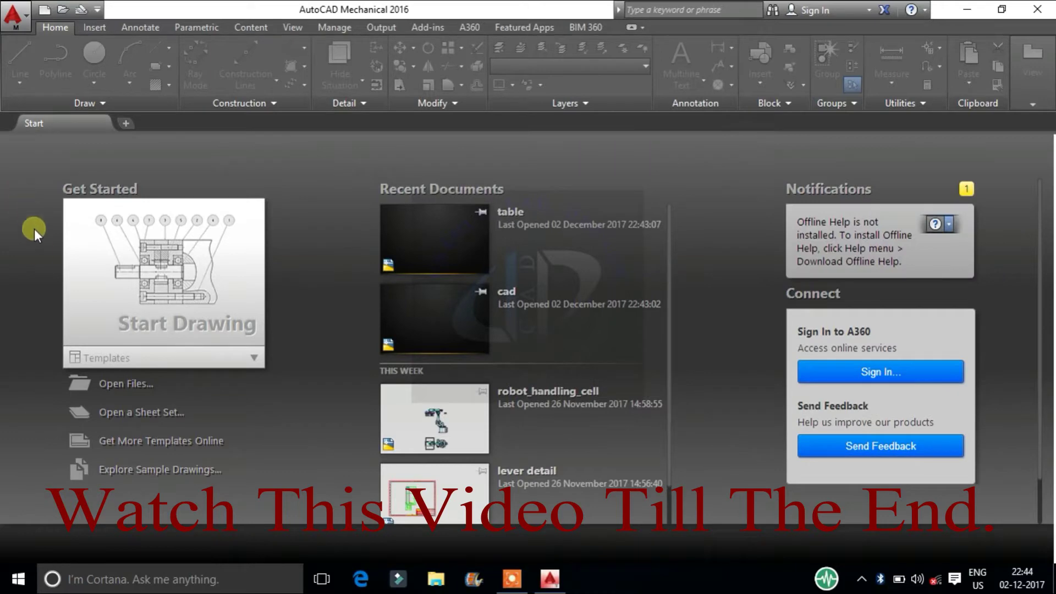
Create a new blank drawing, Drawing1, with the Start Drawing tile.
click(162, 305)
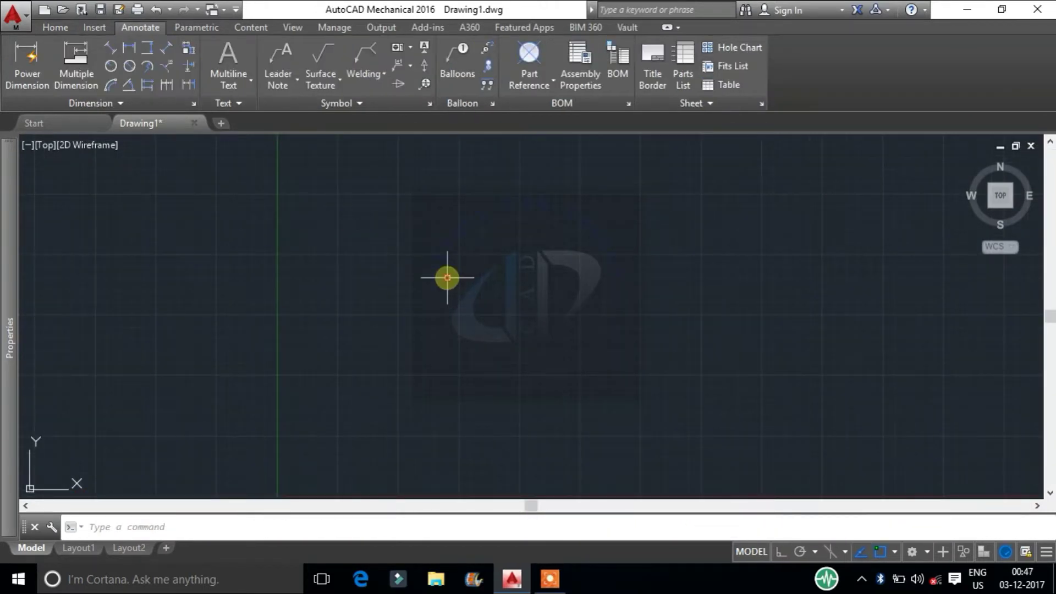
Open Options from the drawing-area shortcut menu and browse the Files tab search paths.
right_click(448, 278)
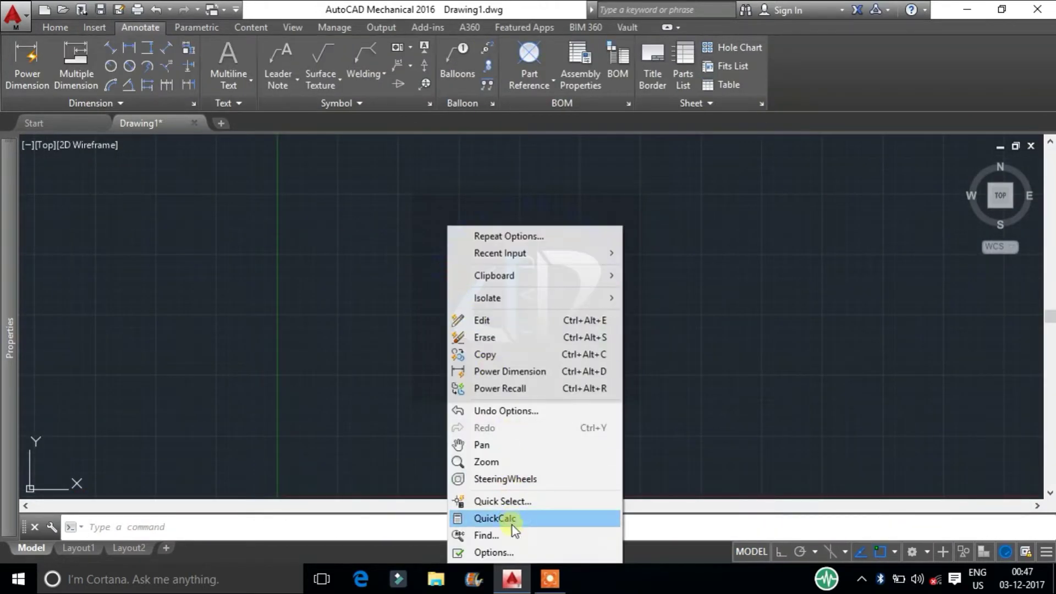
click(510, 551)
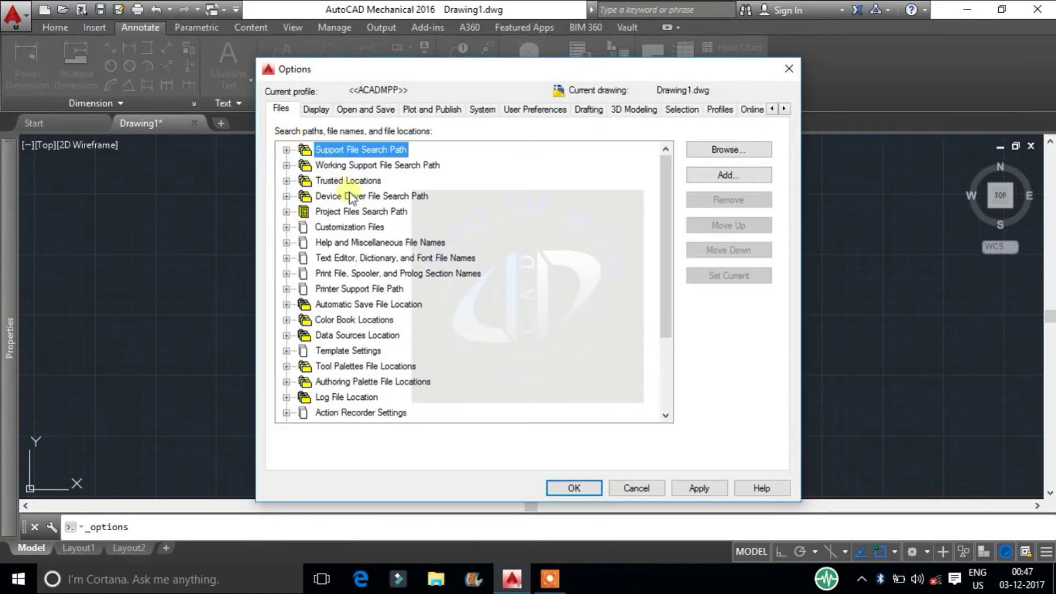
scroll(417, 256, down, 3)
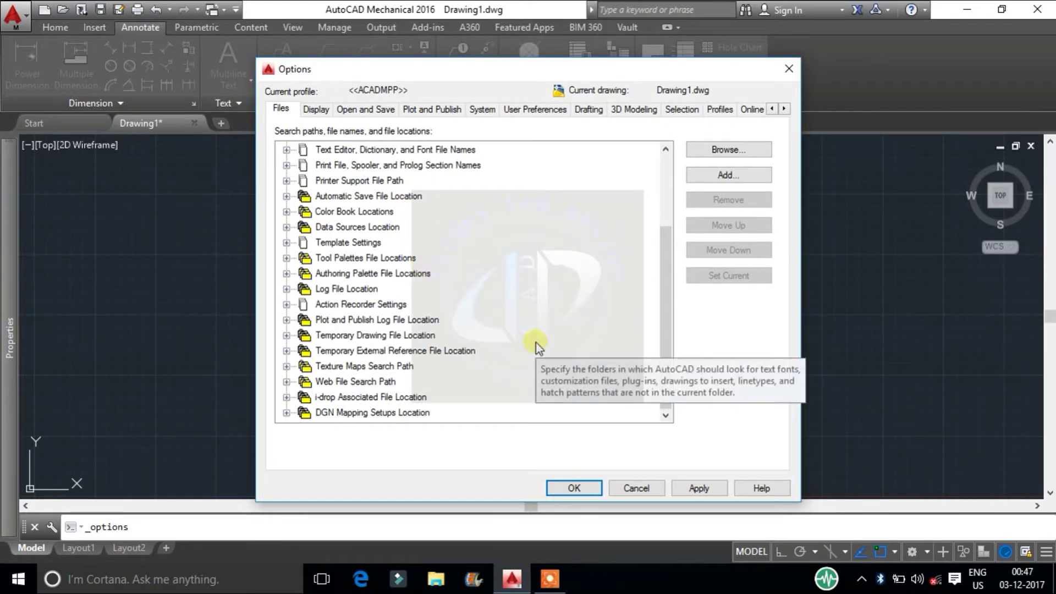
scroll(536, 342, up, 2)
scroll(536, 342, up, 1)
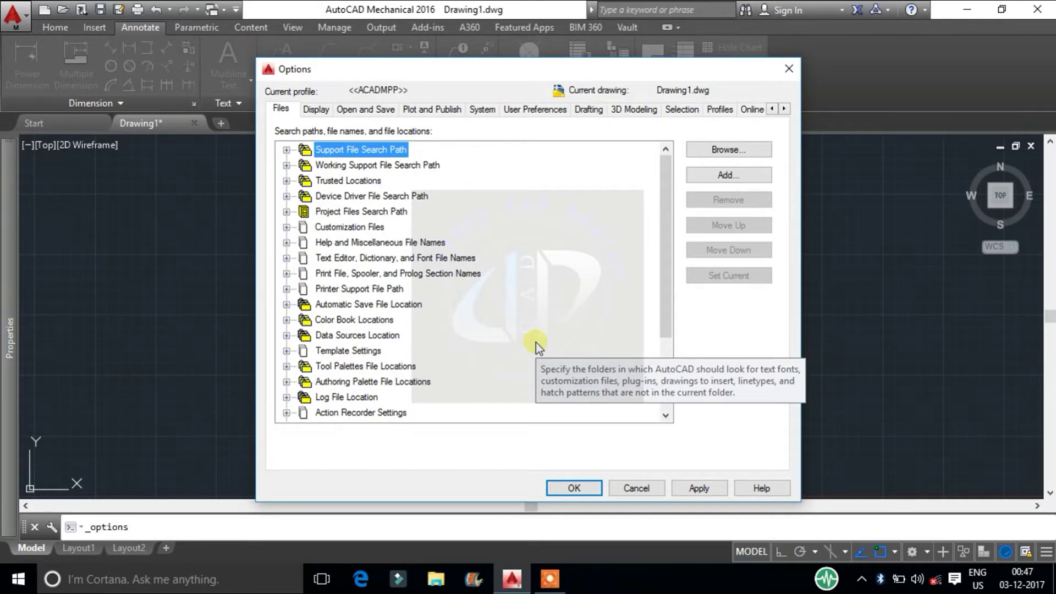
scroll(536, 342, down, 2)
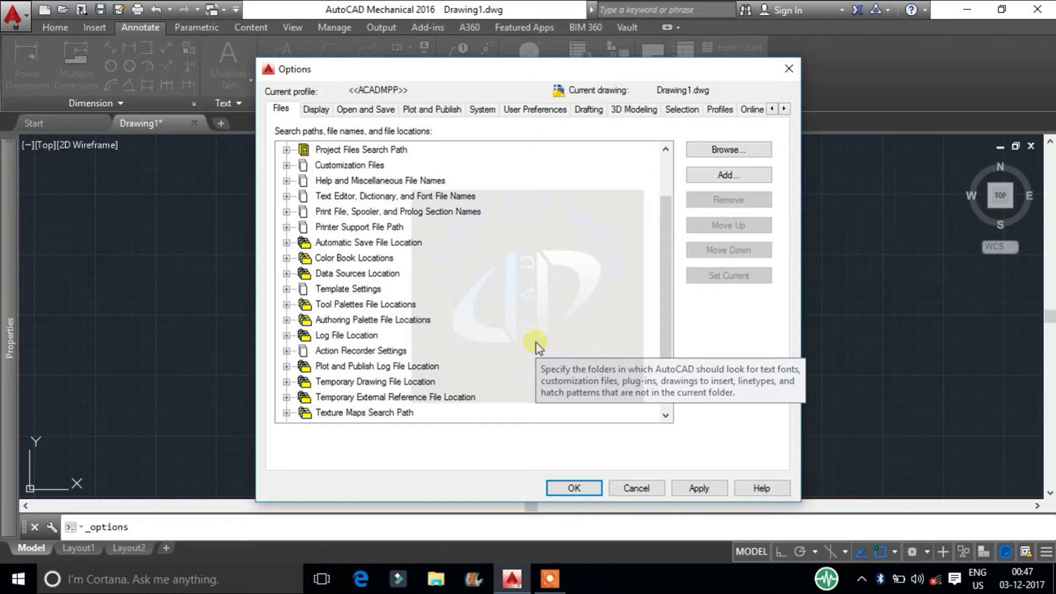
On the Display tab, apply the Light interface colour scheme as a test.
click(314, 113)
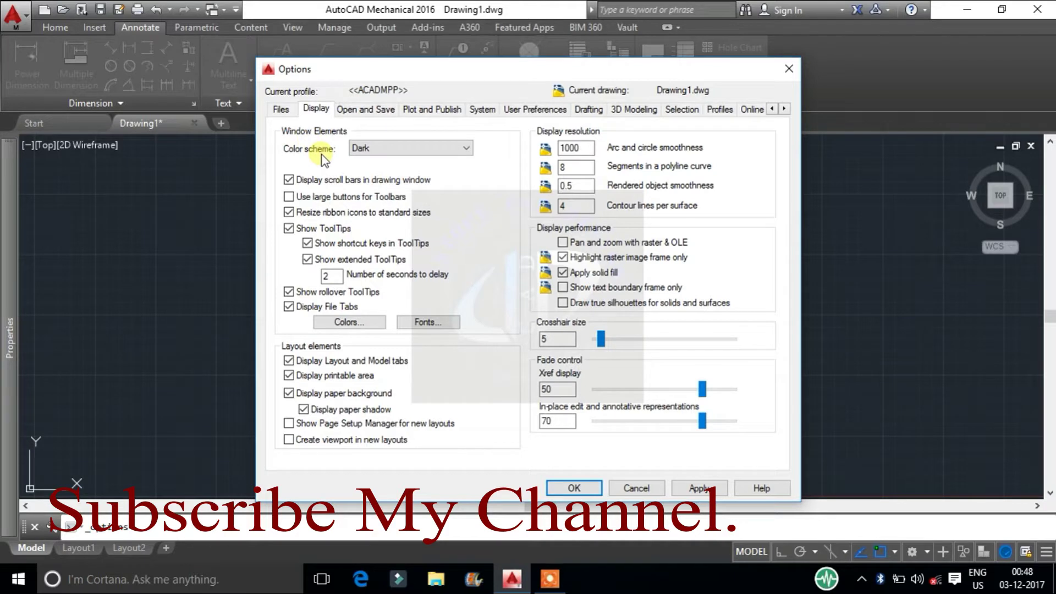
click(374, 148)
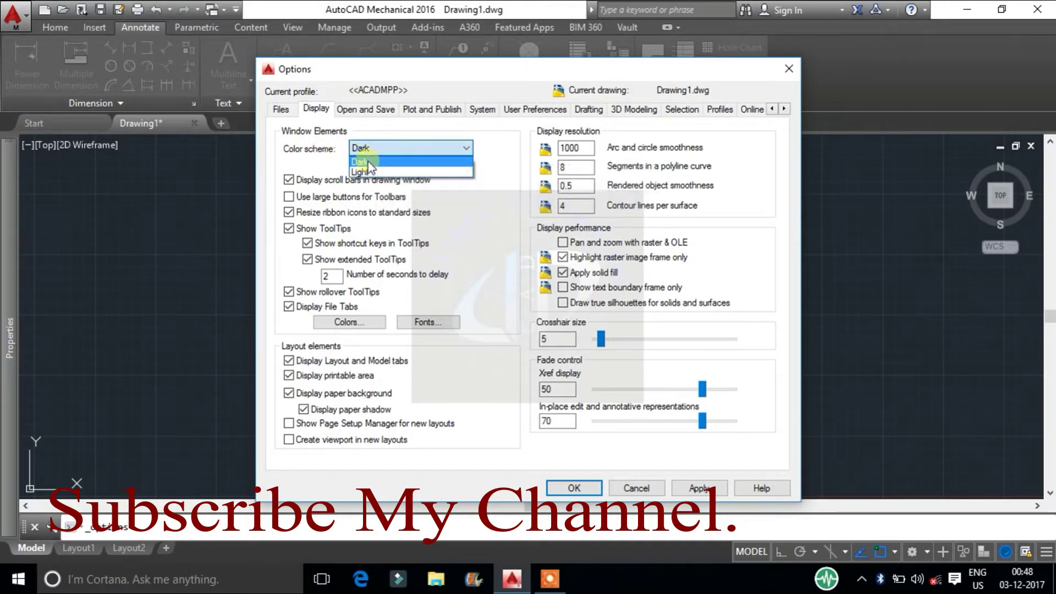
click(368, 161)
click(379, 148)
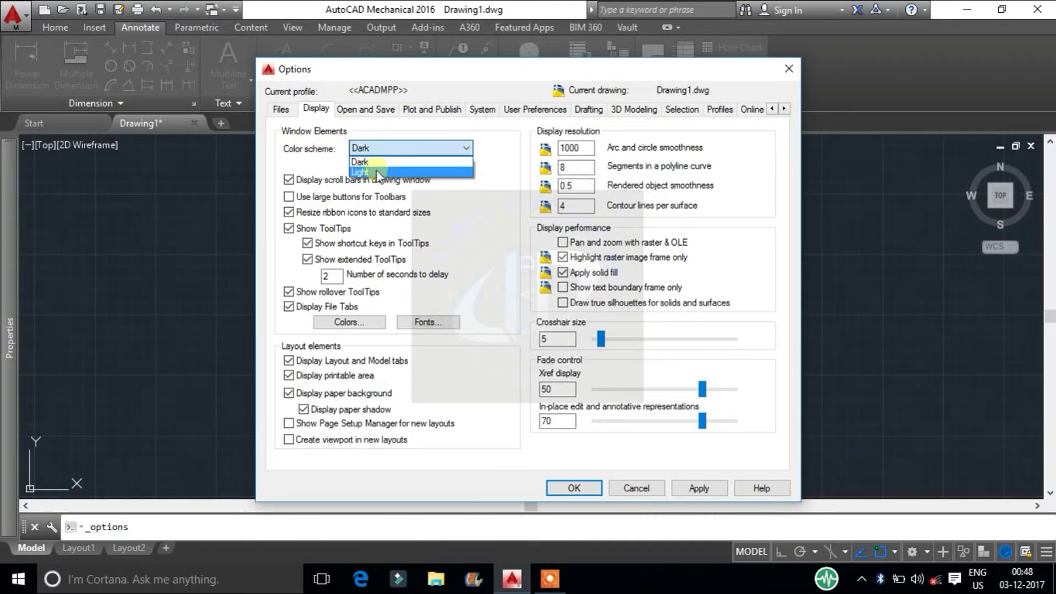
click(377, 172)
click(694, 488)
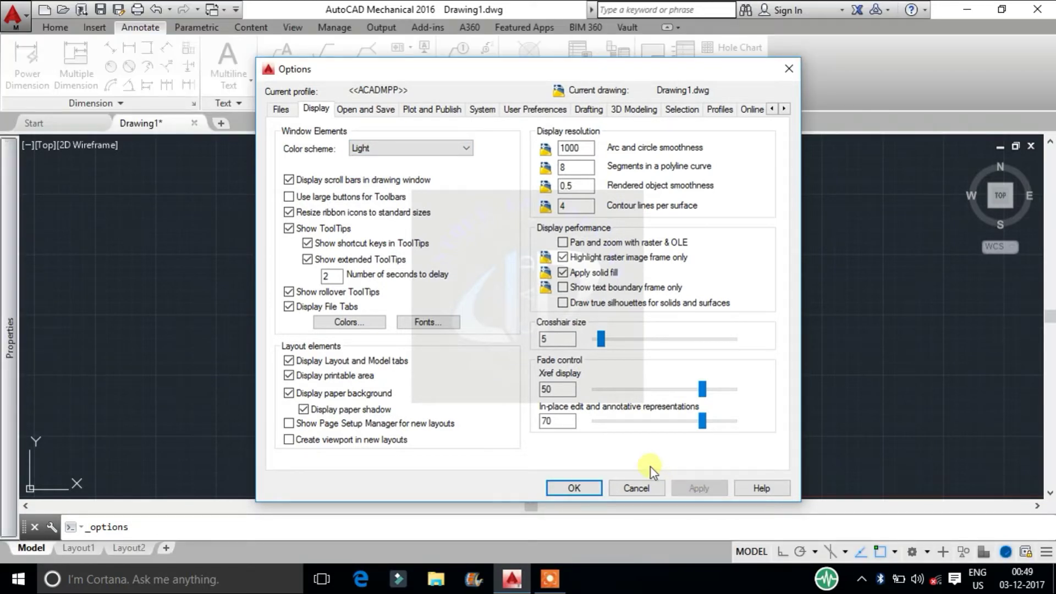
Switch the colour scheme back to Dark and apply it.
click(389, 149)
click(381, 161)
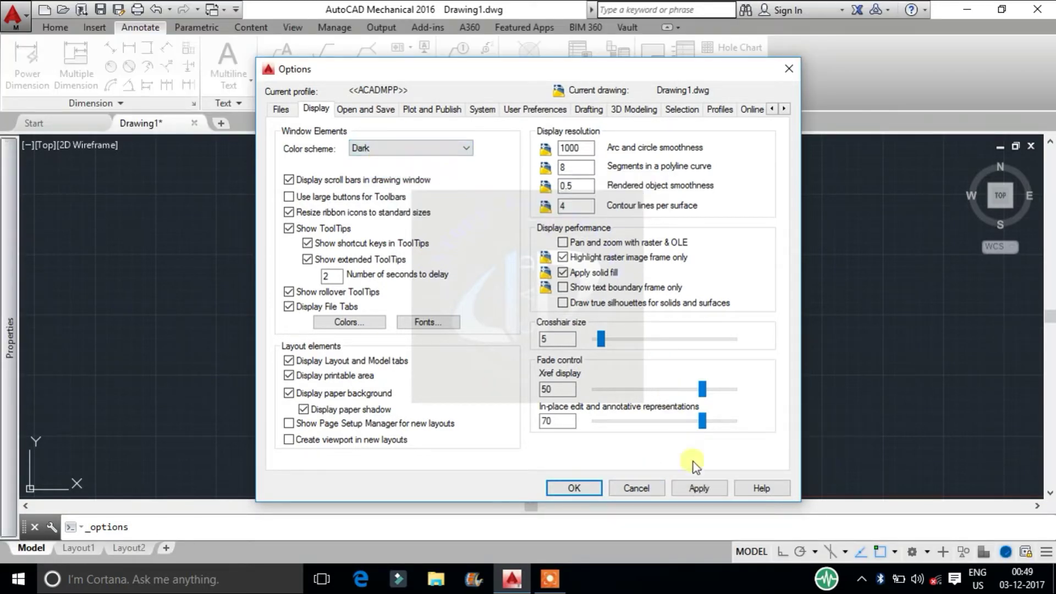
click(697, 487)
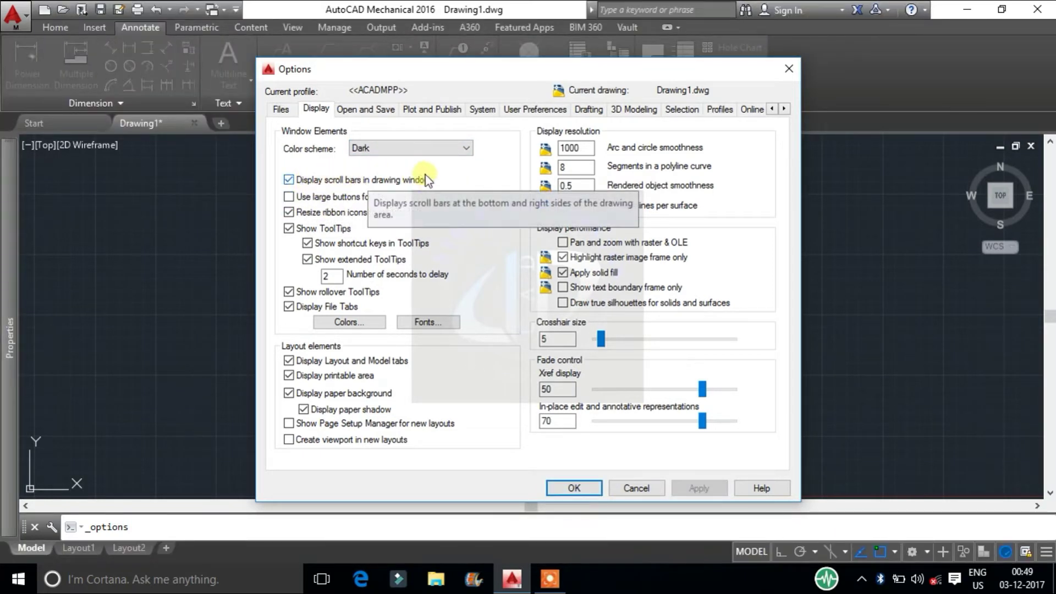
Hide the drawing window scroll bars and pan the drawing to check the result.
click(289, 180)
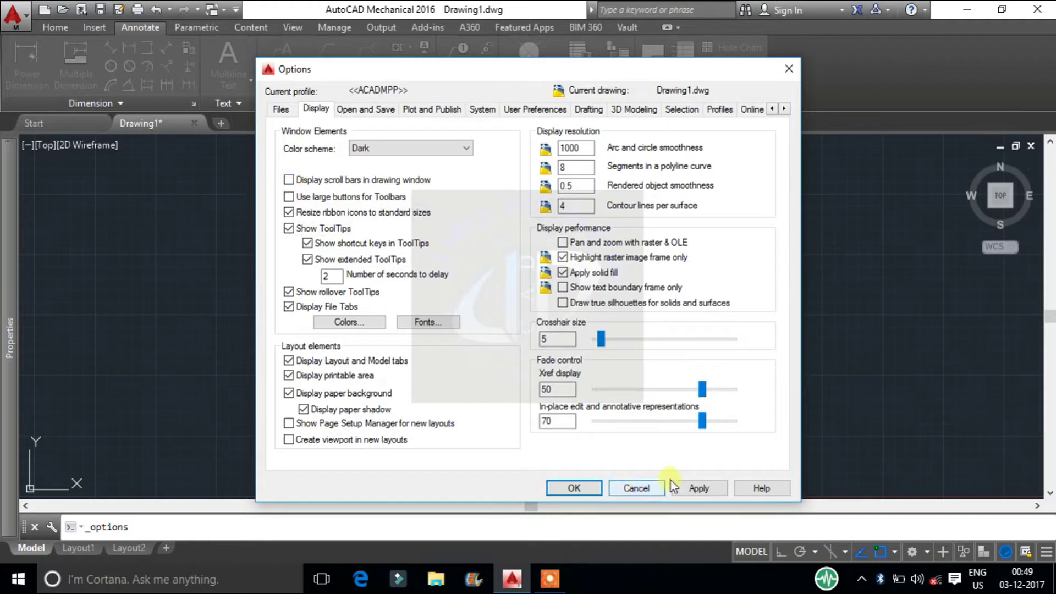
click(698, 488)
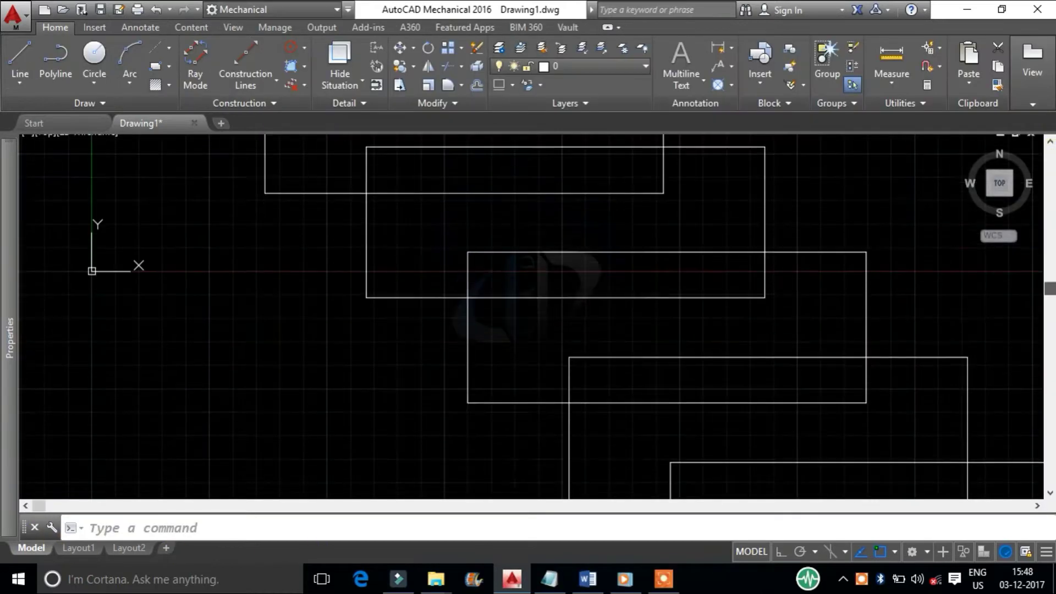
drag(1046, 198, 1029, 483)
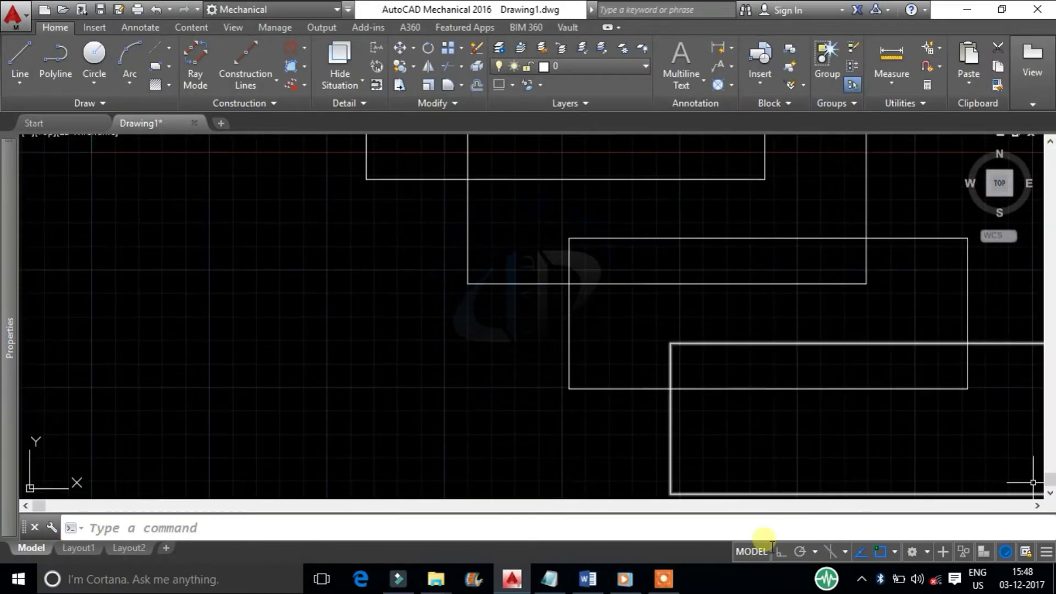
mouse_move(44, 507)
mouse_down()
mouse_move(1006, 481)
mouse_move(93, 498)
mouse_up()
mouse_move(604, 318)
middle_down()
mouse_move(512, 410)
mouse_move(810, 320)
mouse_move(563, 370)
mouse_move(818, 298)
middle_up()
scroll(638, 339, down, 5)
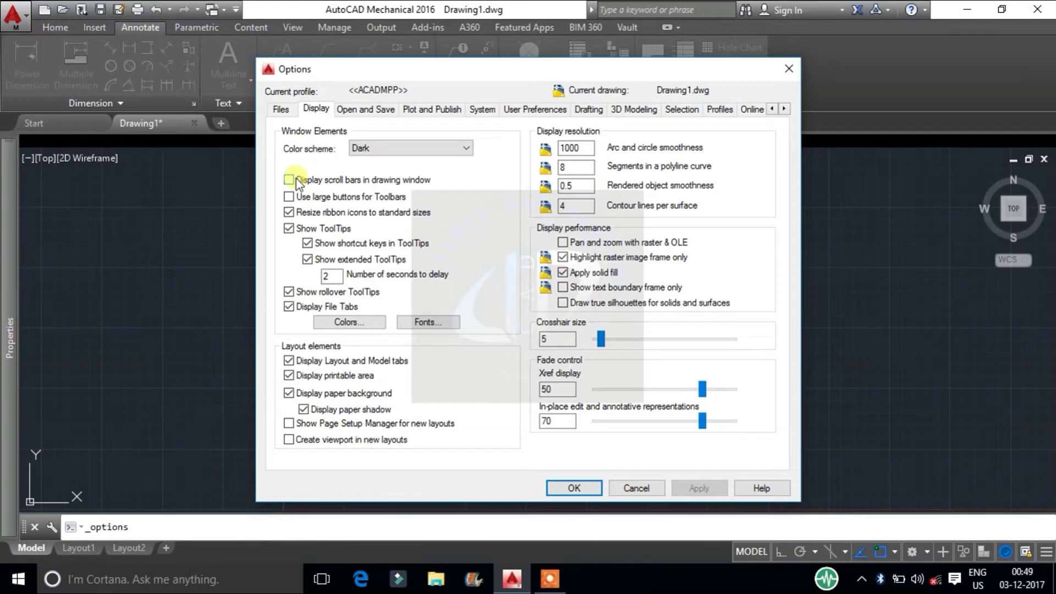
Restore the scroll bars, hide them again, and minimise AutoCAD to the desktop.
click(294, 179)
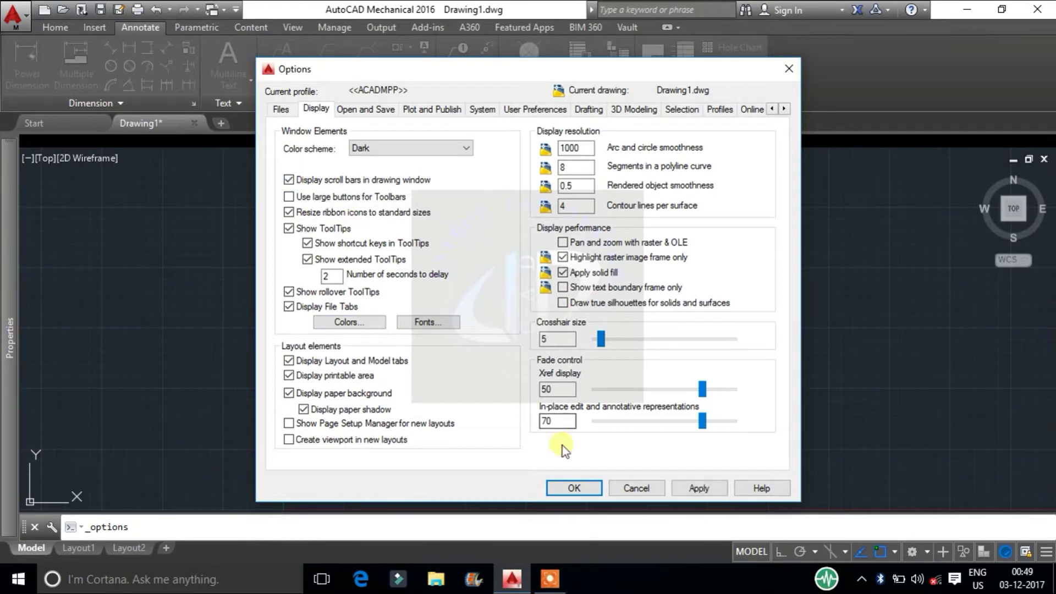
click(686, 488)
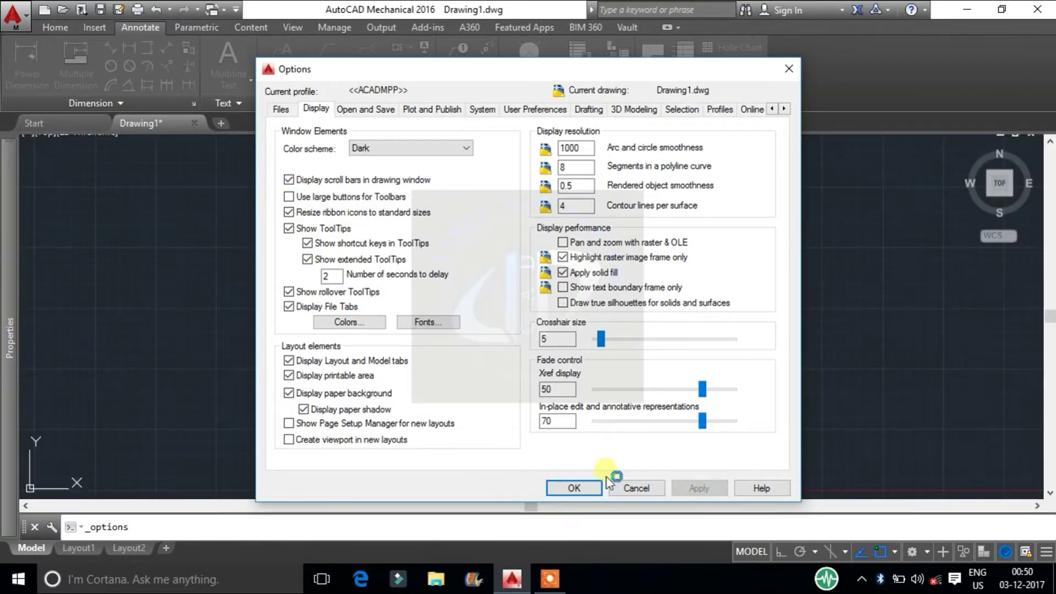
click(287, 180)
click(698, 488)
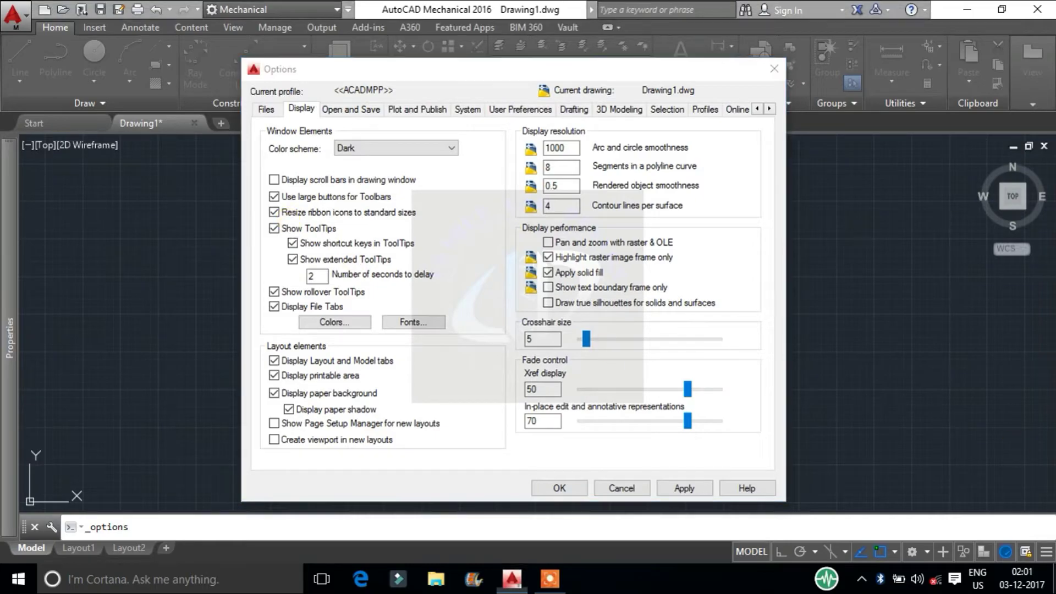
click(1054, 578)
right_click(598, 302)
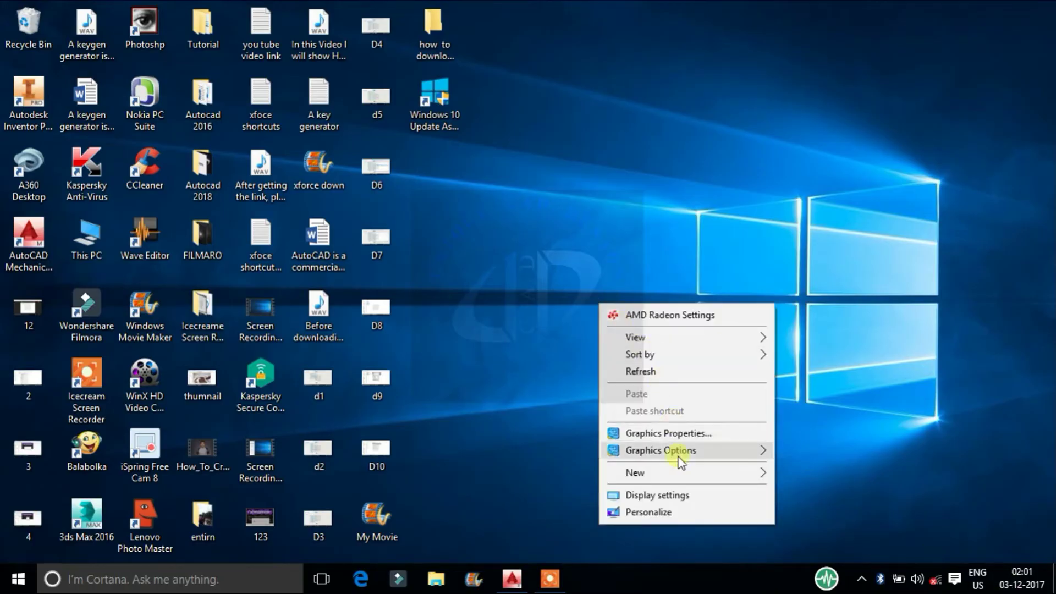
click(657, 495)
scroll(429, 385, down, 3)
click(332, 510)
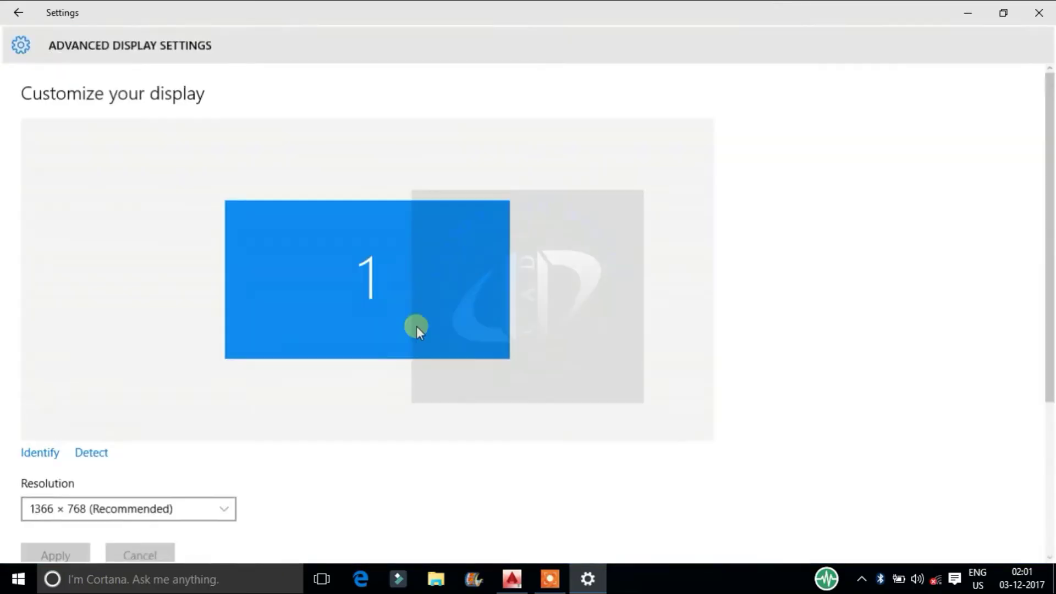
scroll(417, 325, down, 4)
click(225, 314)
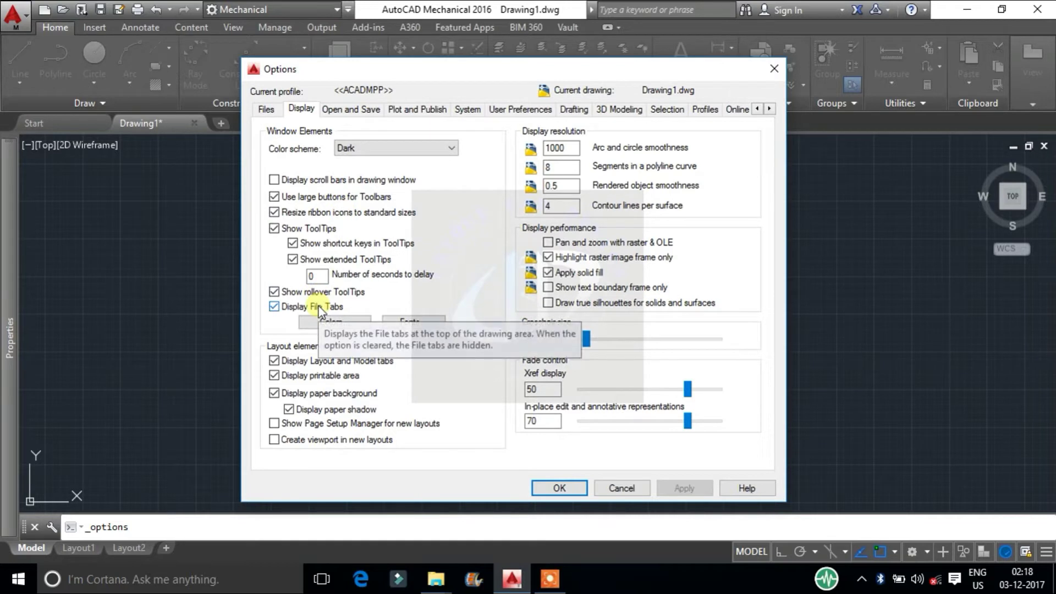
Turn ToolTips off and back on, applying each change, then close Options.
click(274, 229)
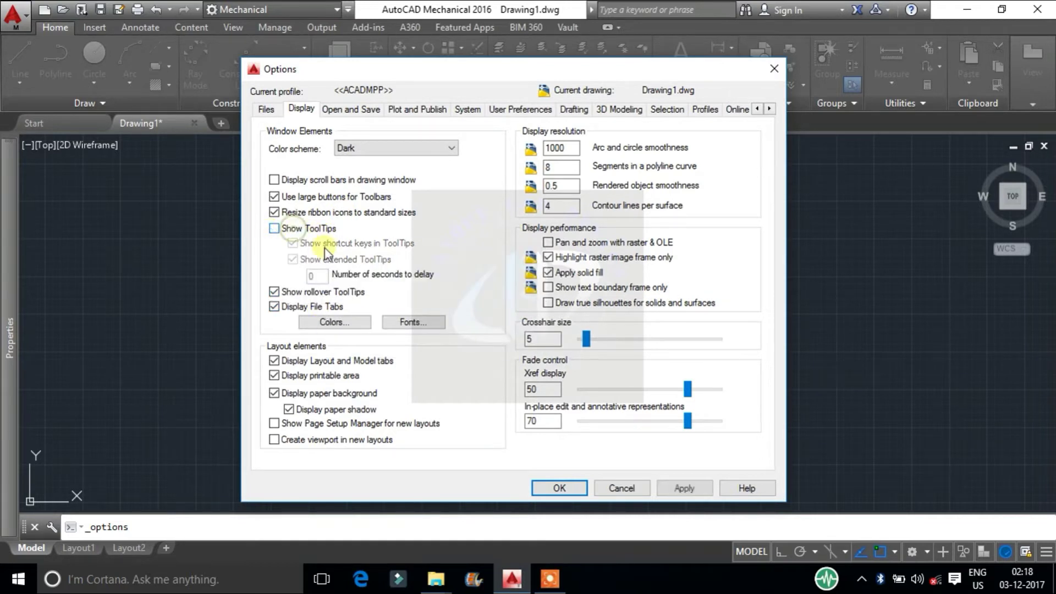
click(682, 488)
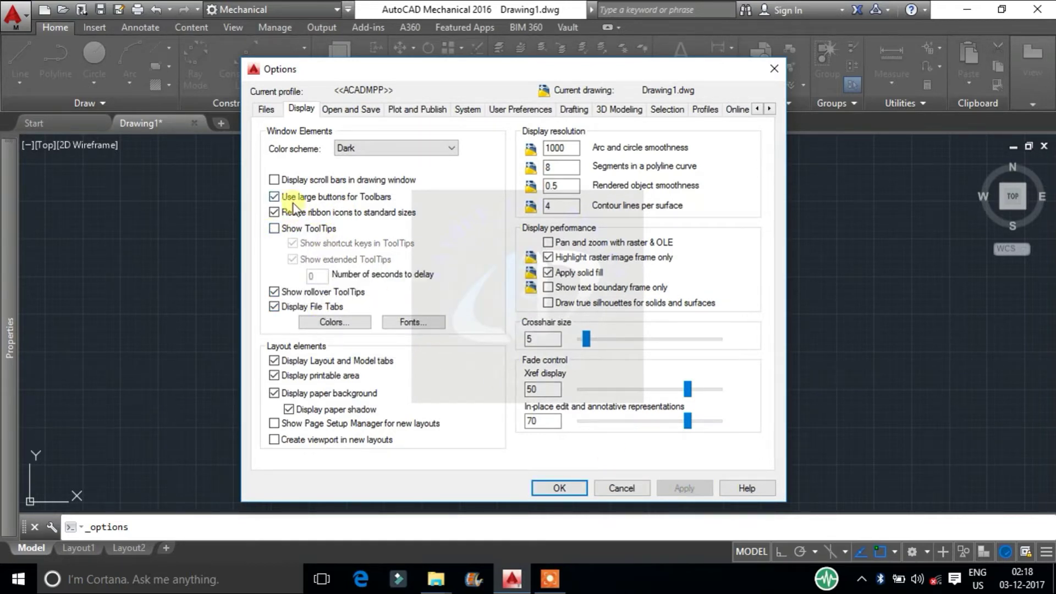
click(291, 228)
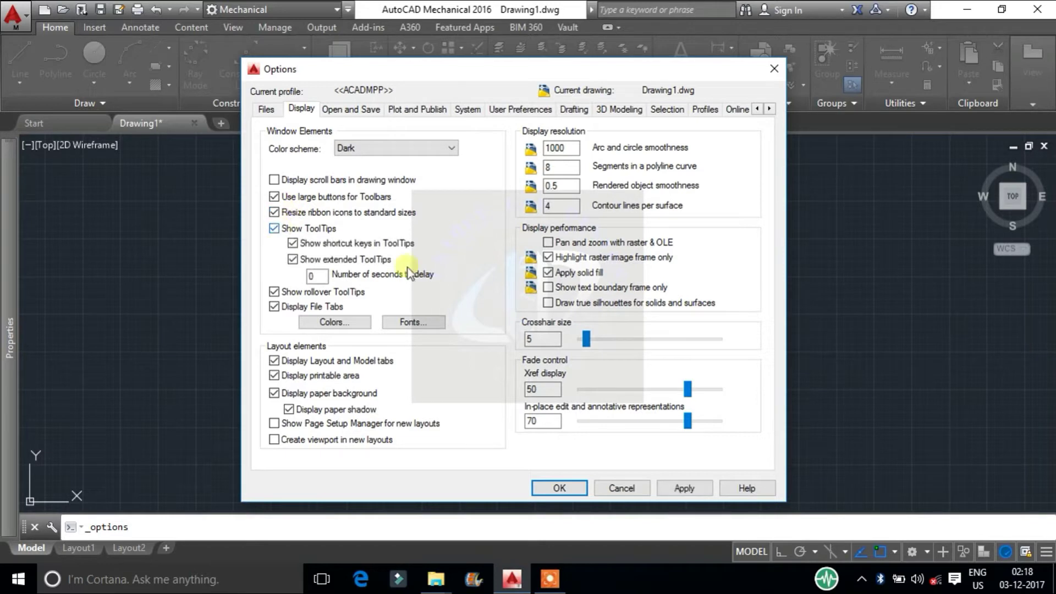
click(682, 488)
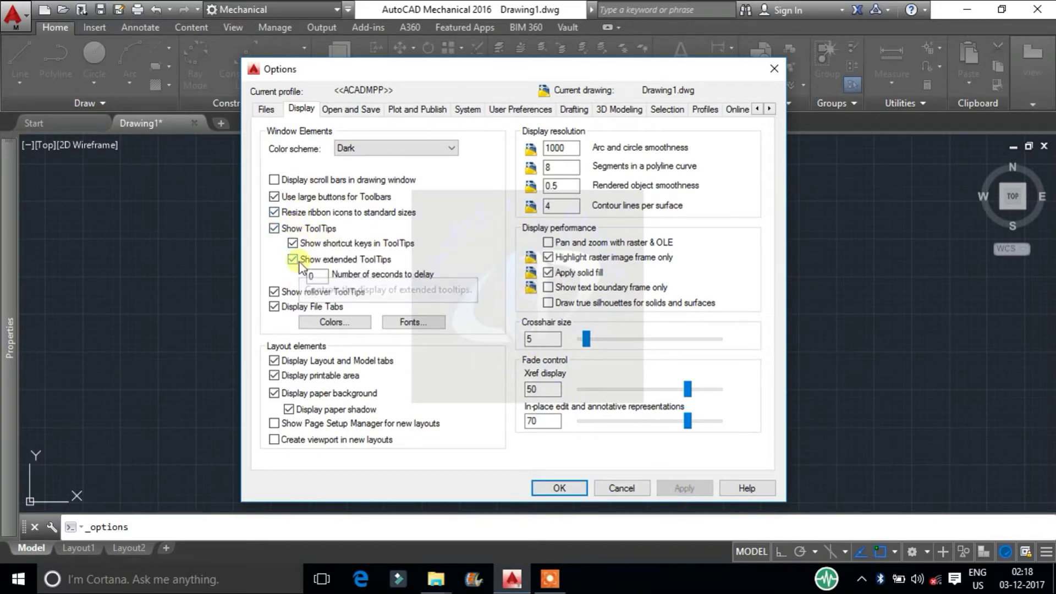
click(564, 486)
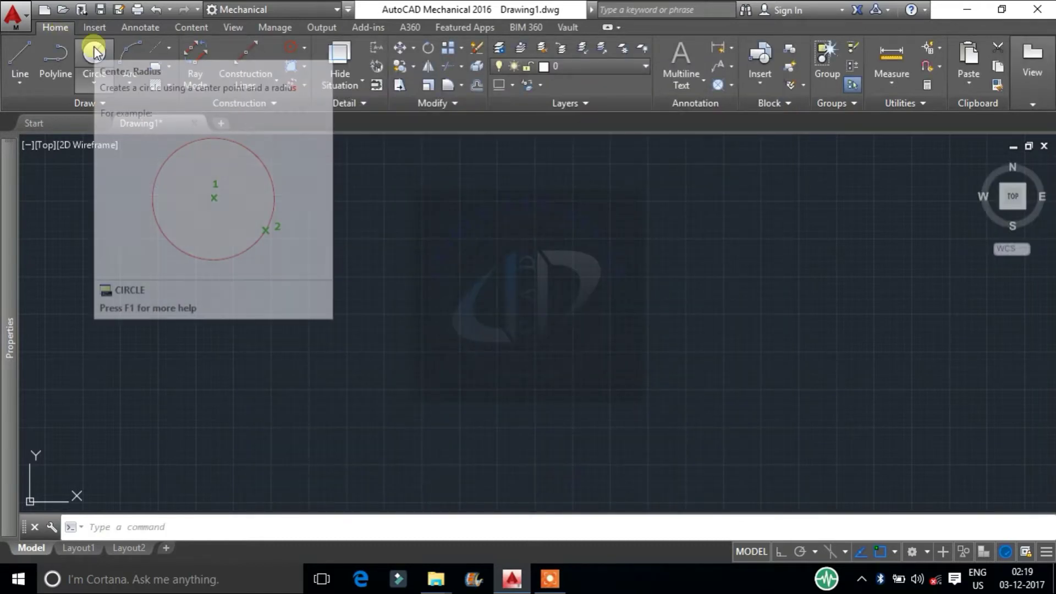
Enable extended ToolTips, select the tooltip delay value, and accept the settings.
right_click(460, 226)
click(537, 549)
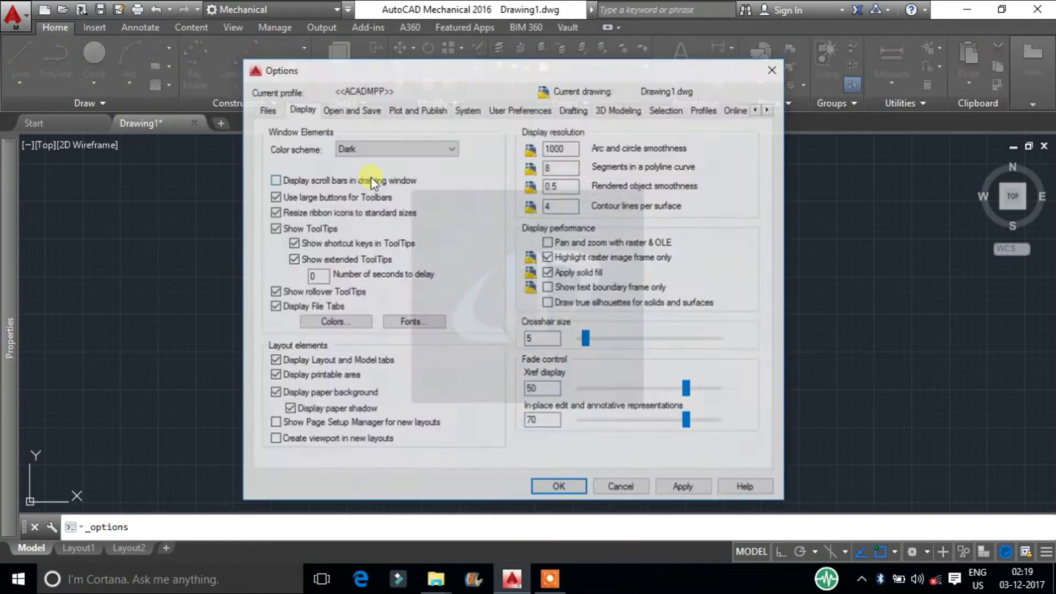
click(559, 488)
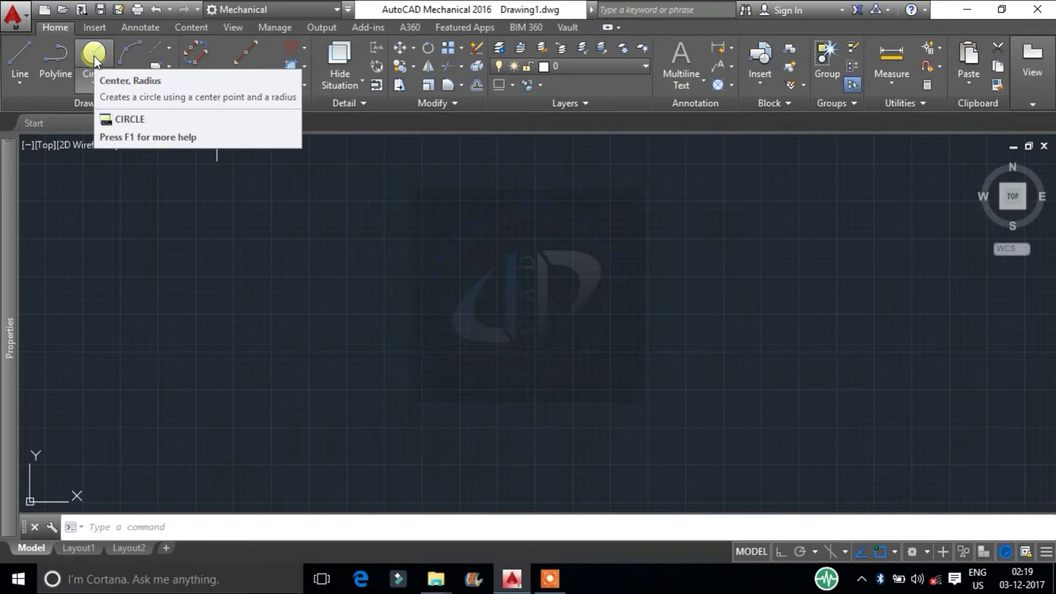
right_click(438, 238)
click(484, 266)
click(339, 259)
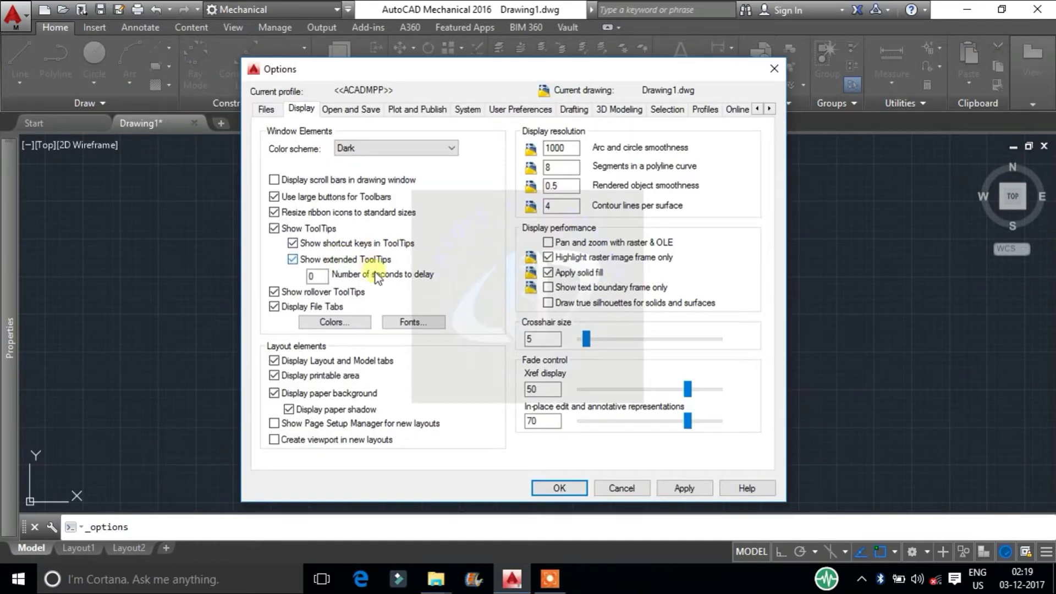
click(327, 274)
double_click(324, 275)
click(572, 490)
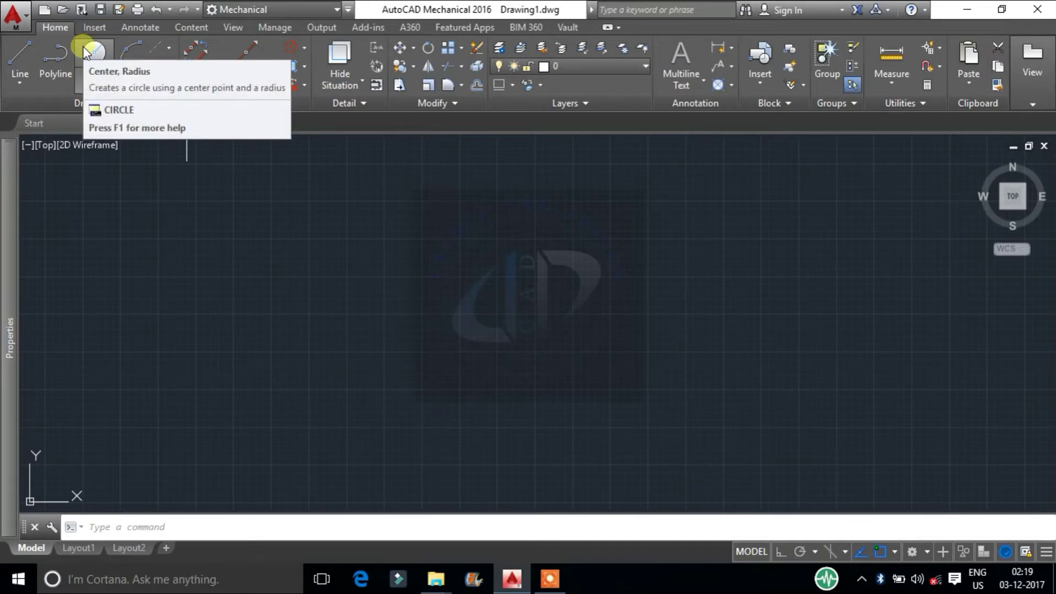
Clear the tooltip delay value 5, close Options, and reopen it.
right_click(520, 223)
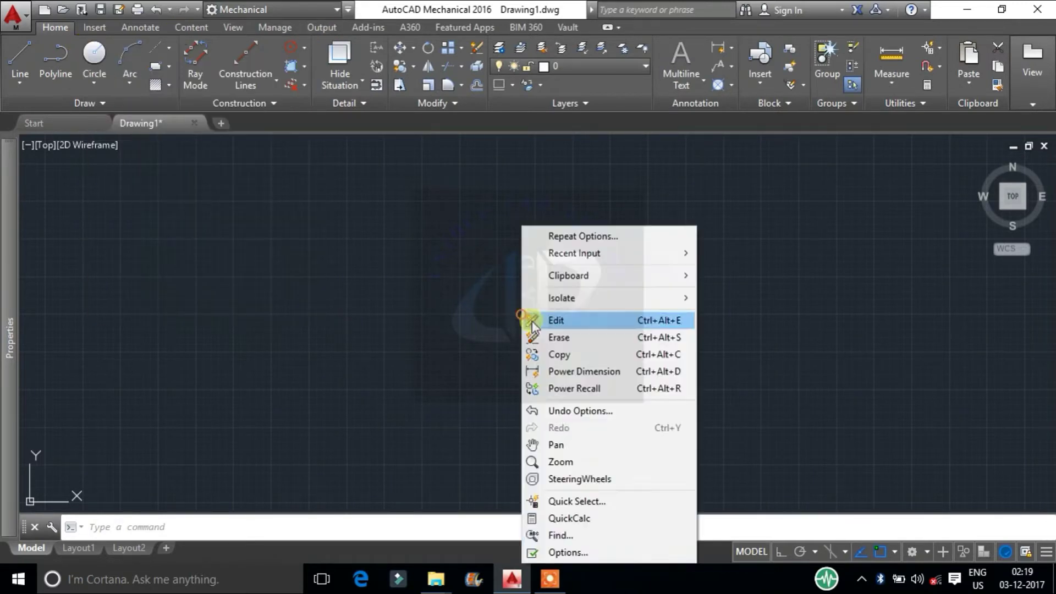
click(588, 545)
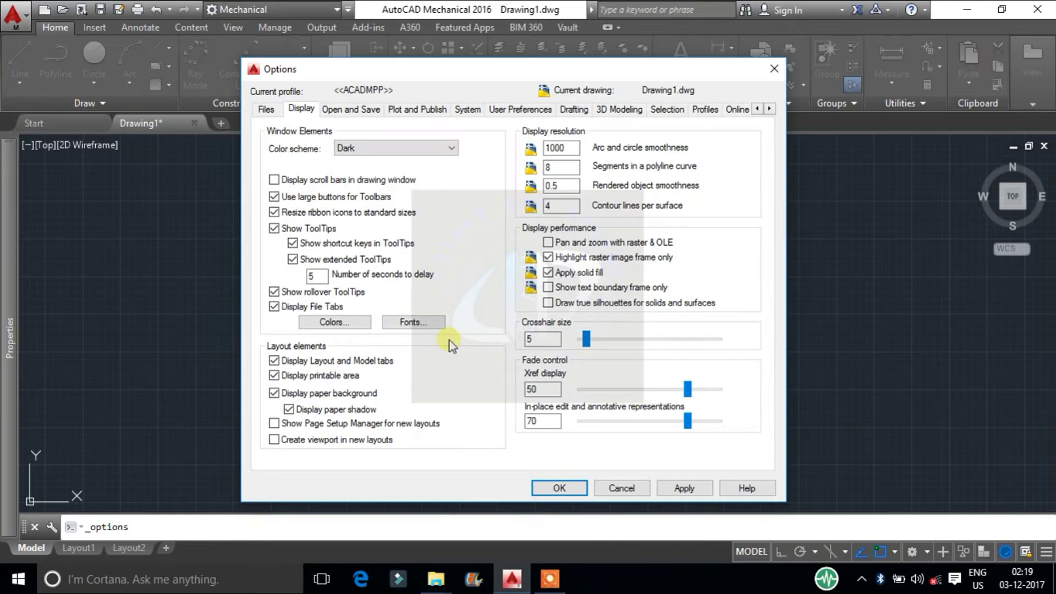
double_click(330, 278)
key(BackSpace)
key(Return)
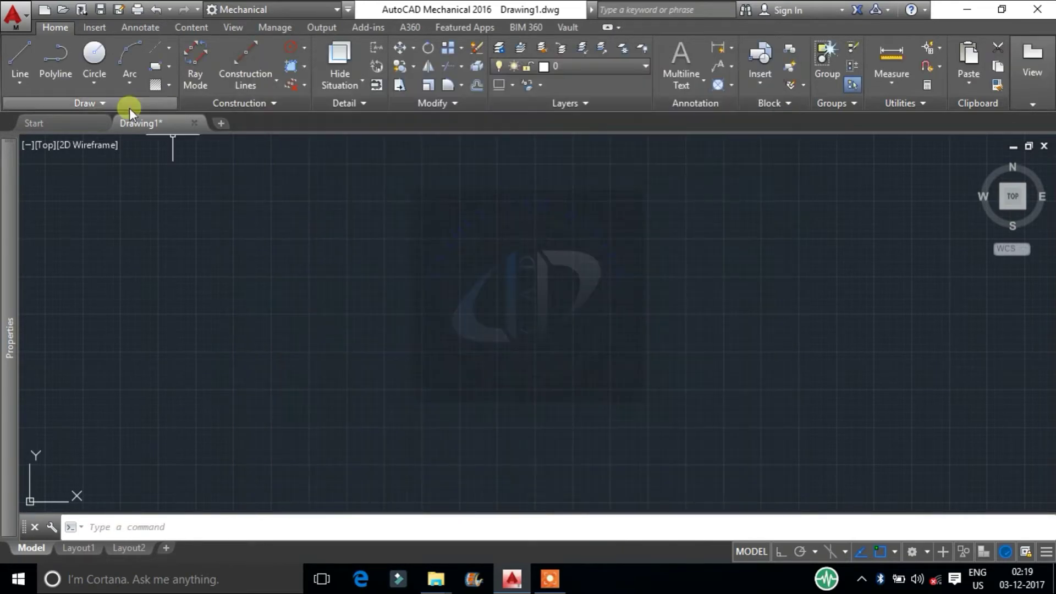
right_click(396, 245)
click(440, 552)
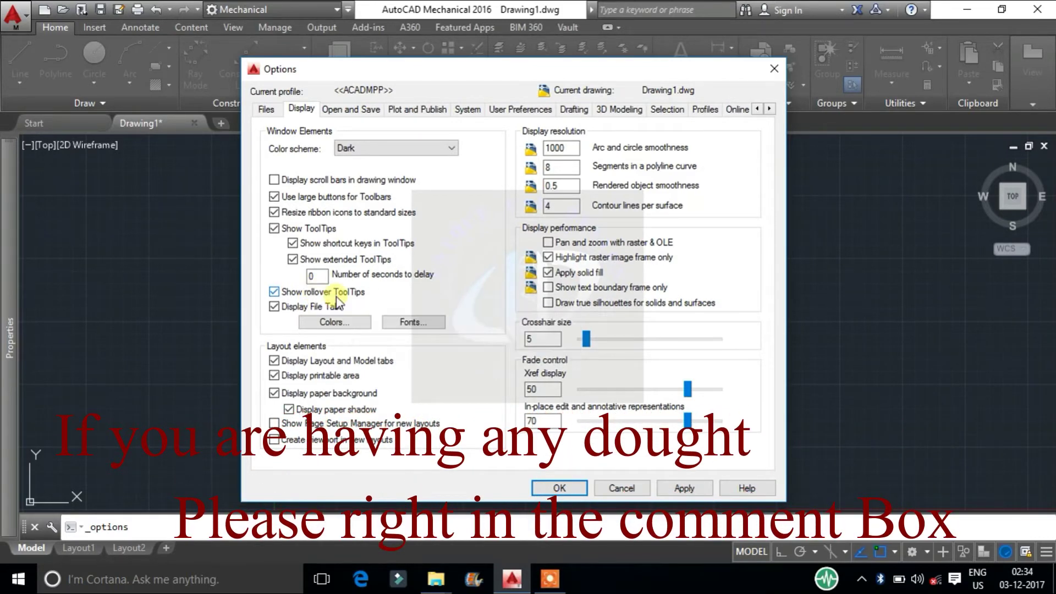
Hide the drawing file tabs, then show them again, applying each change.
click(285, 309)
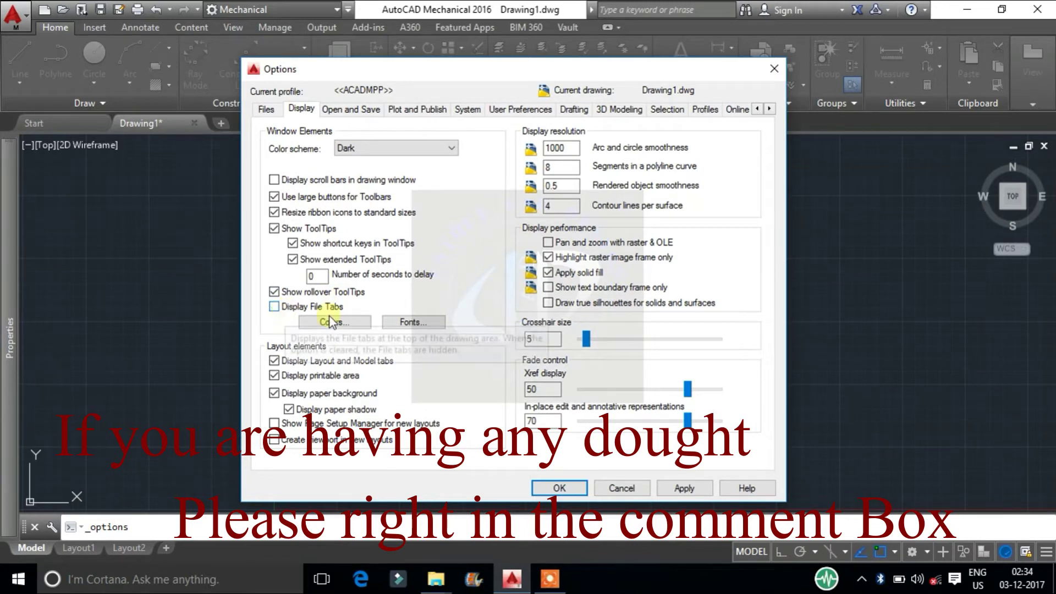
click(682, 487)
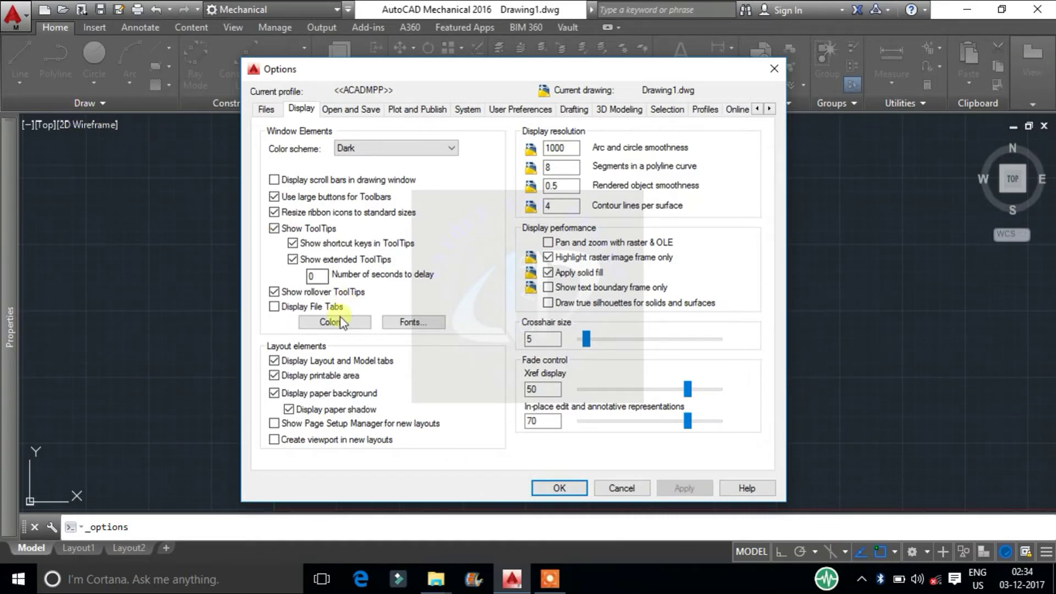
click(274, 306)
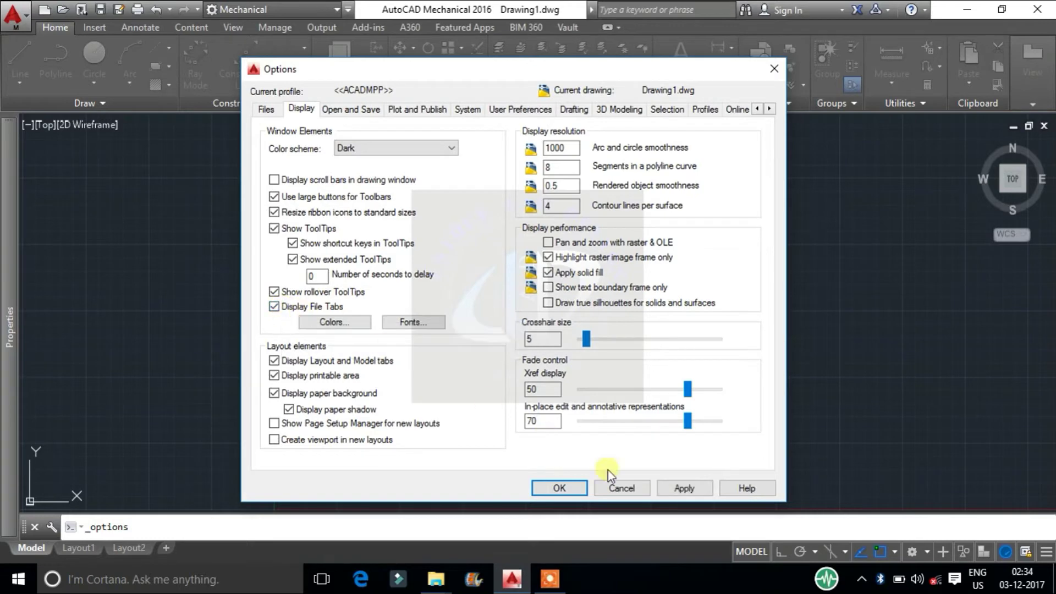
click(692, 489)
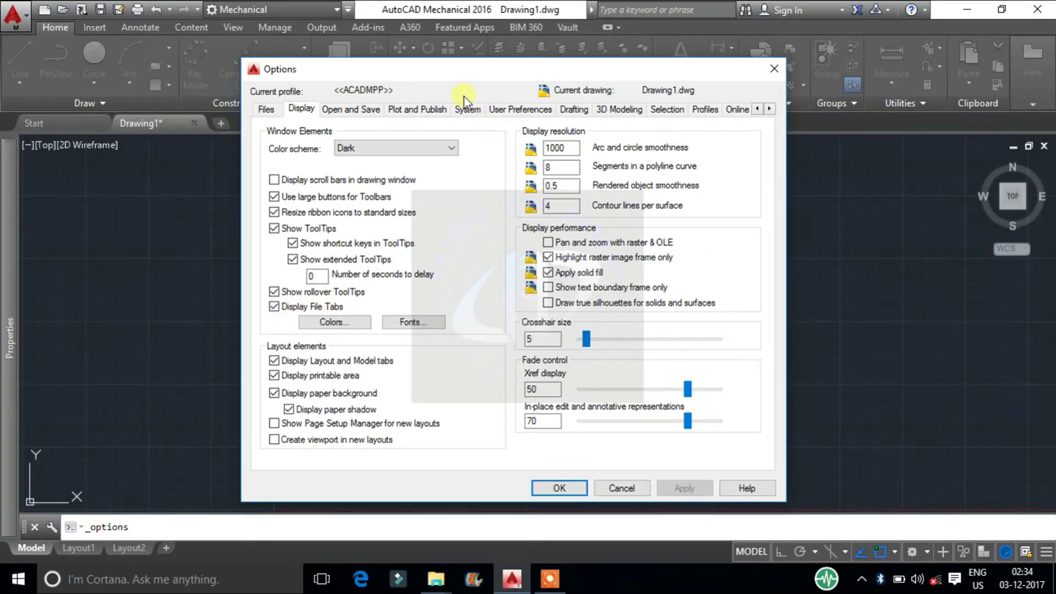
drag(443, 72, 415, 62)
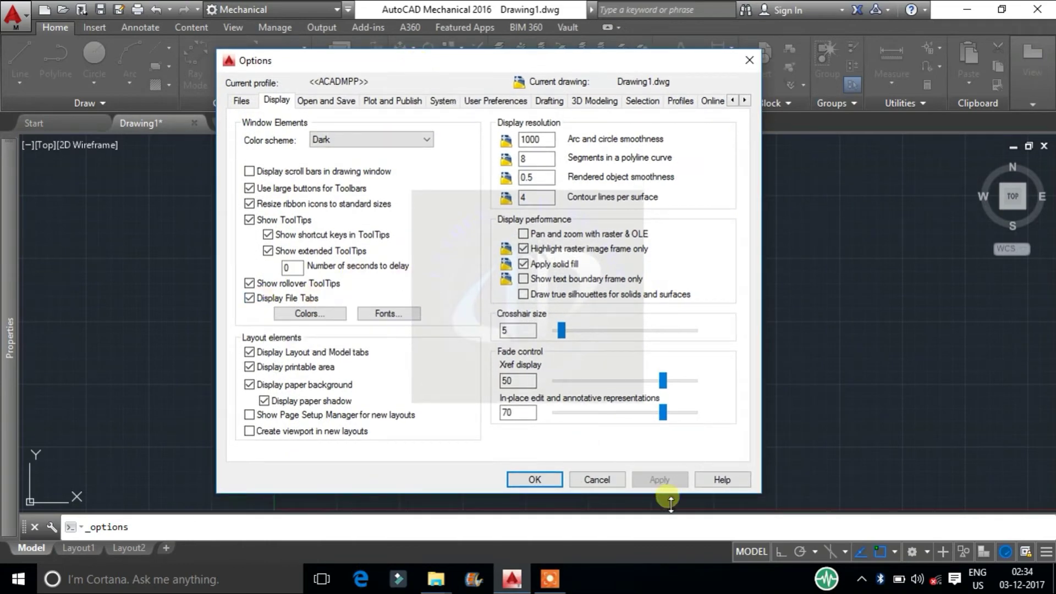
In Drawing Window Colors, review each context, then return to 2D model space.
click(330, 317)
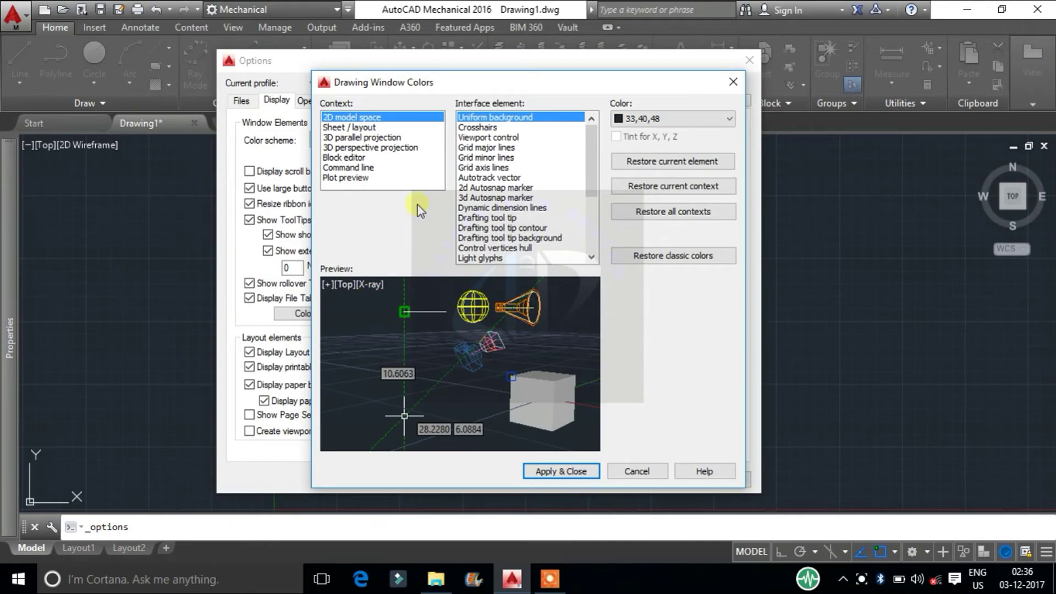
click(385, 127)
click(374, 137)
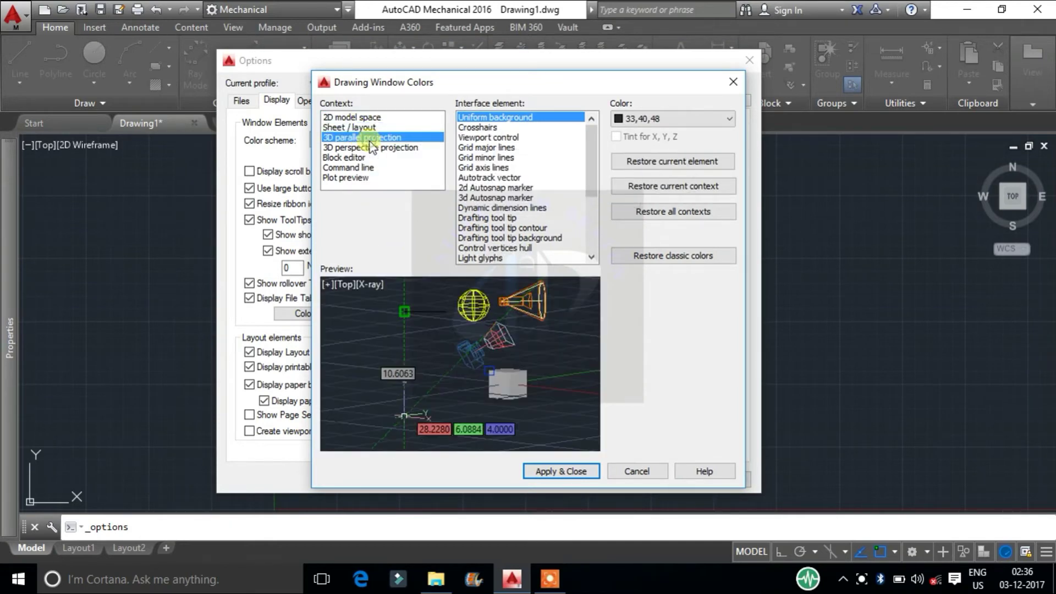
click(364, 147)
click(362, 157)
click(358, 167)
click(357, 177)
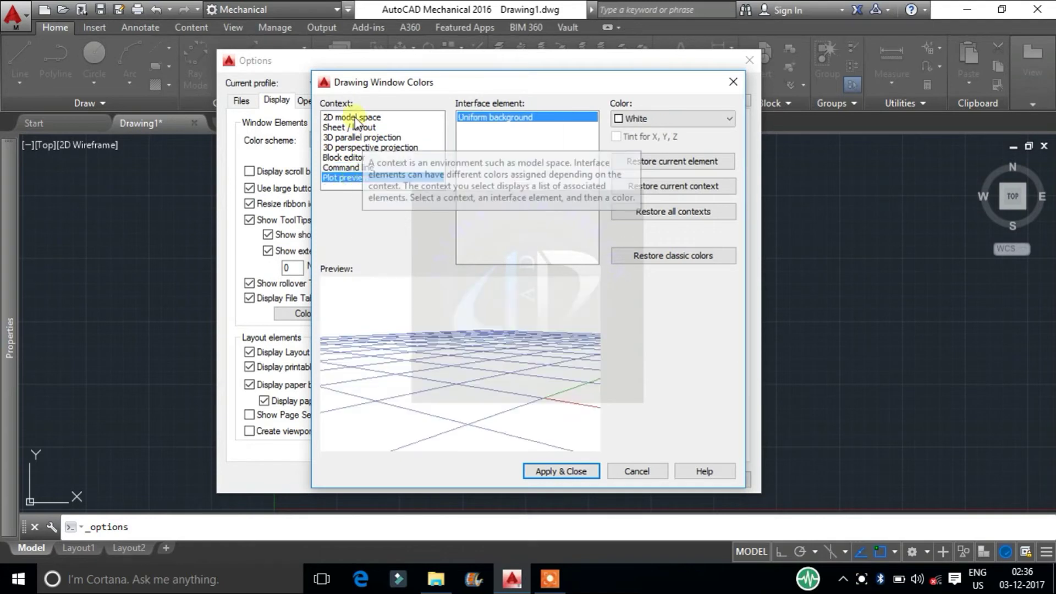
click(353, 117)
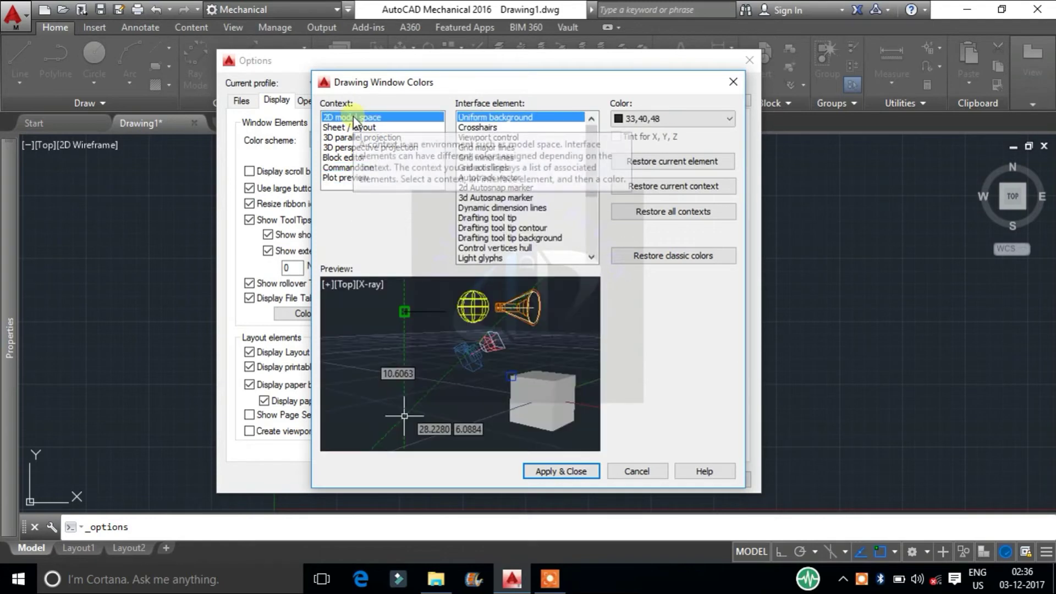
Set the 2D model space uniform background to Black, verify it, and apply.
click(668, 119)
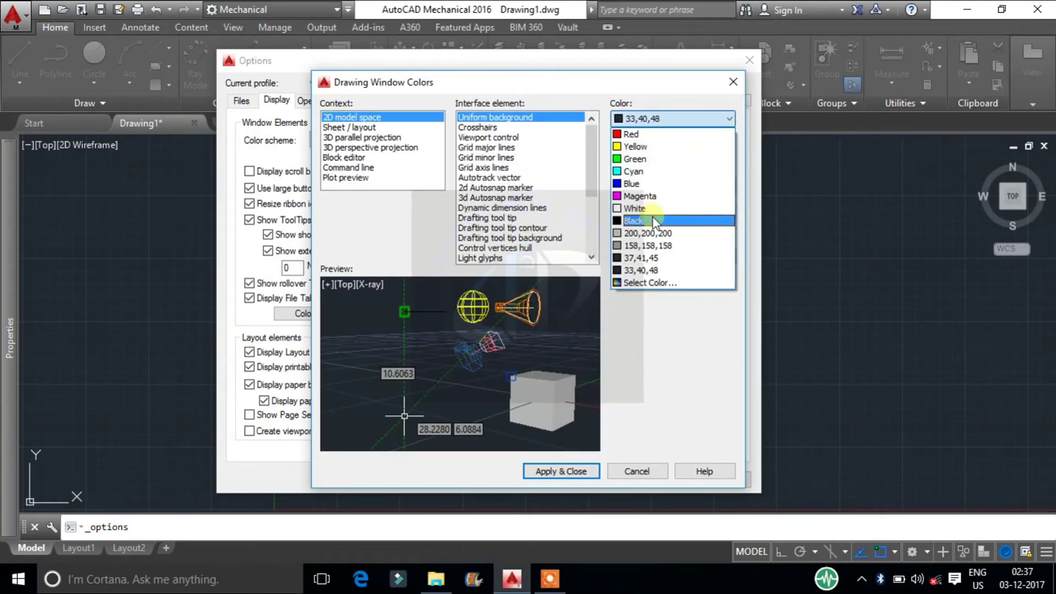
click(653, 219)
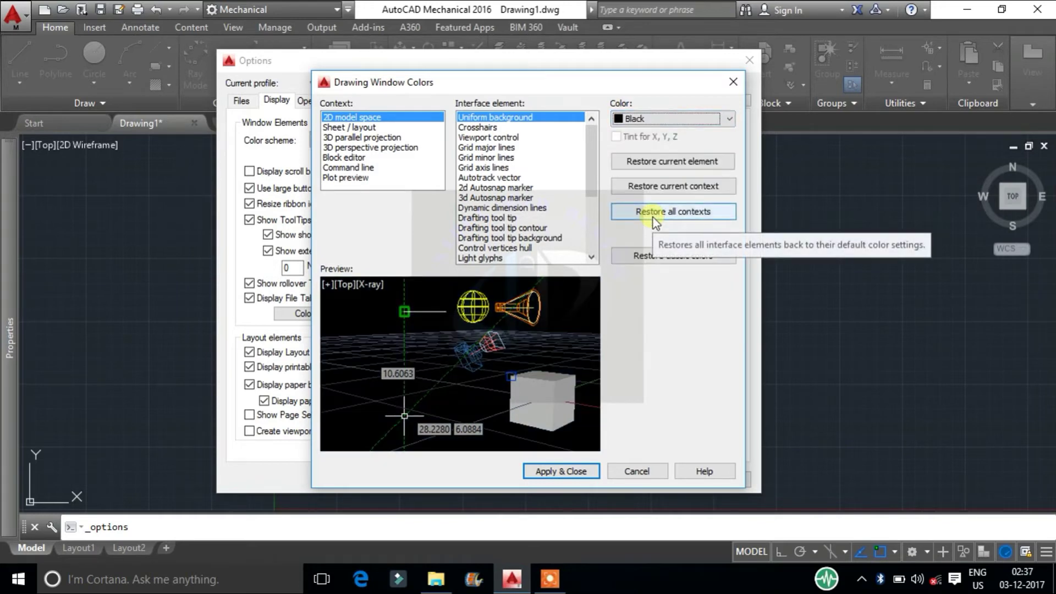
click(577, 471)
click(310, 313)
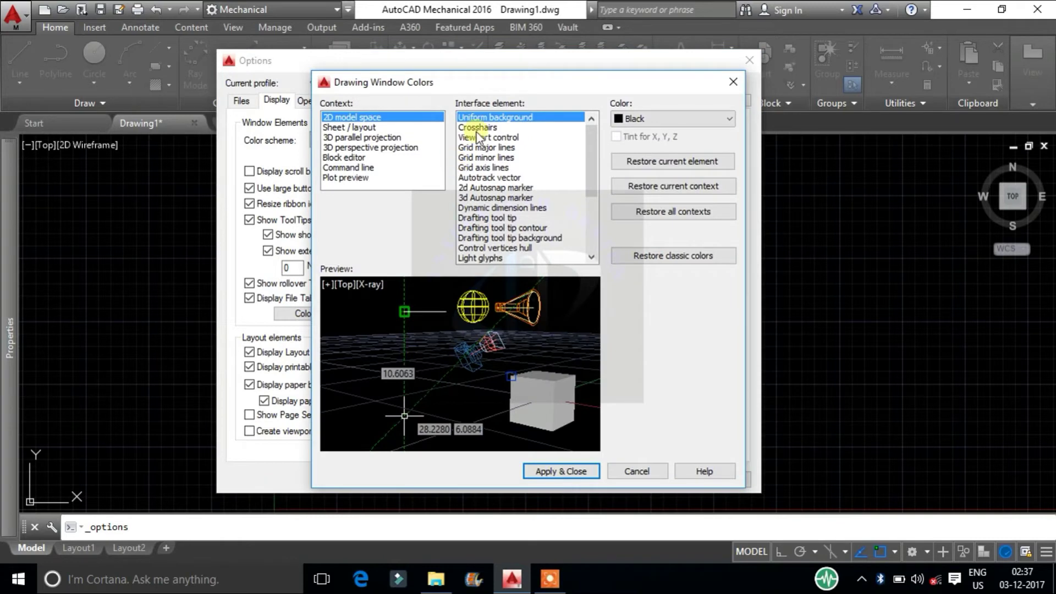
drag(476, 130, 496, 251)
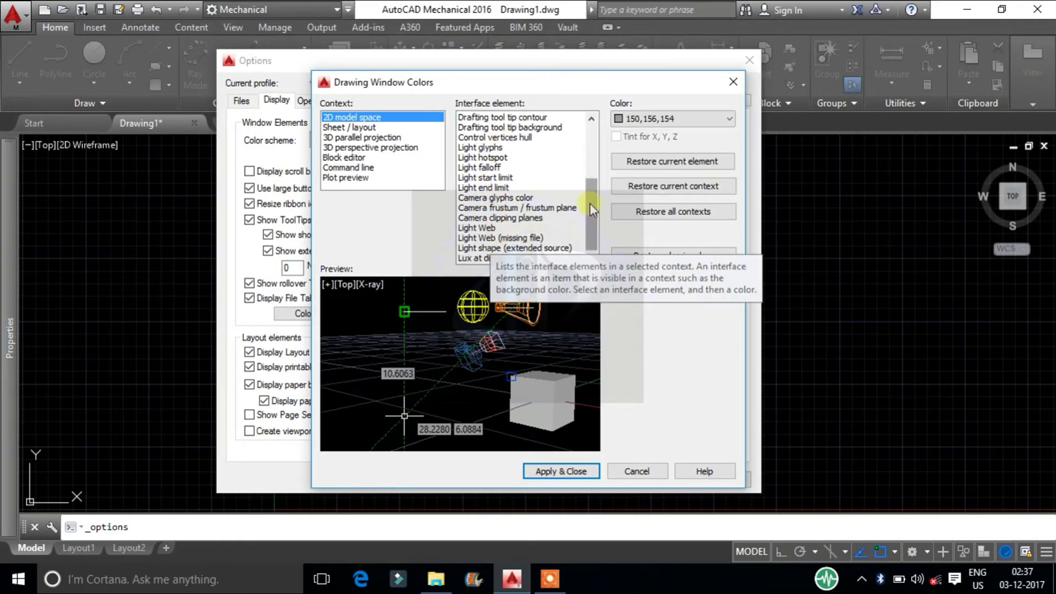
drag(590, 209, 590, 127)
click(495, 117)
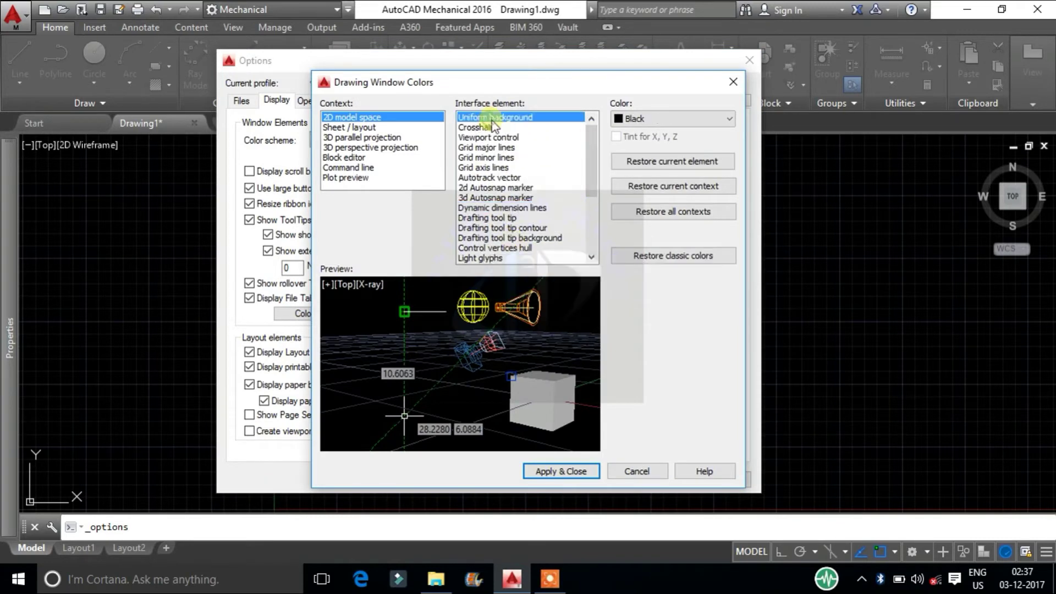
click(561, 471)
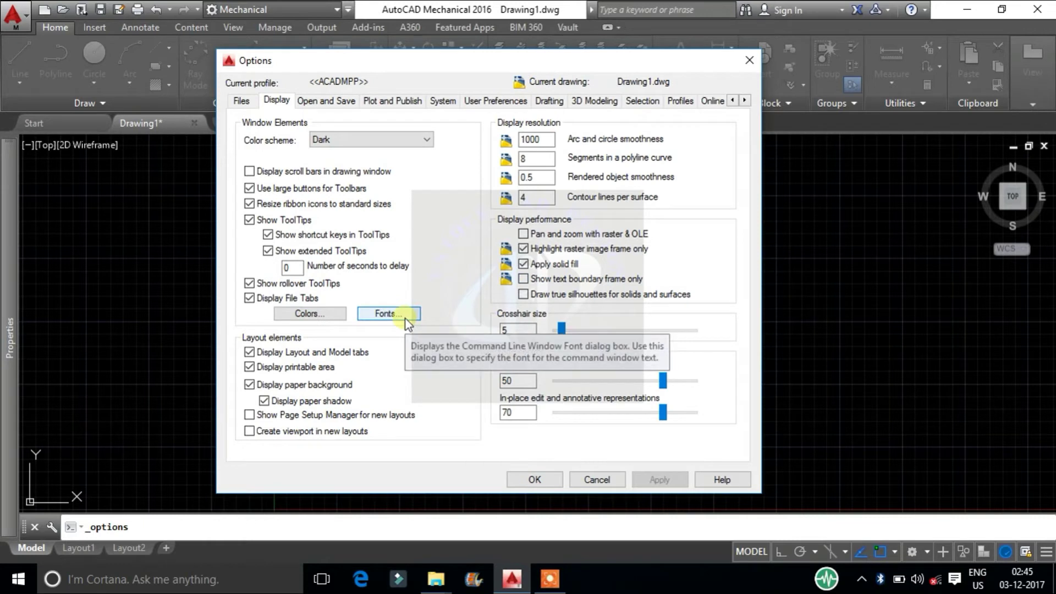
Change the command line font to Consolas Bold, size 10, and apply.
click(405, 319)
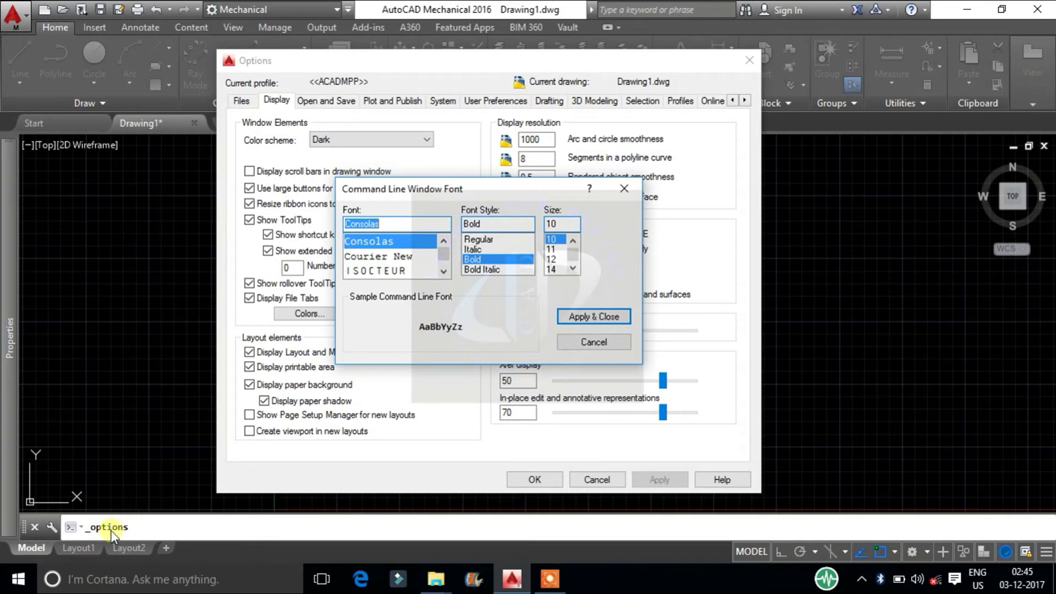
click(589, 317)
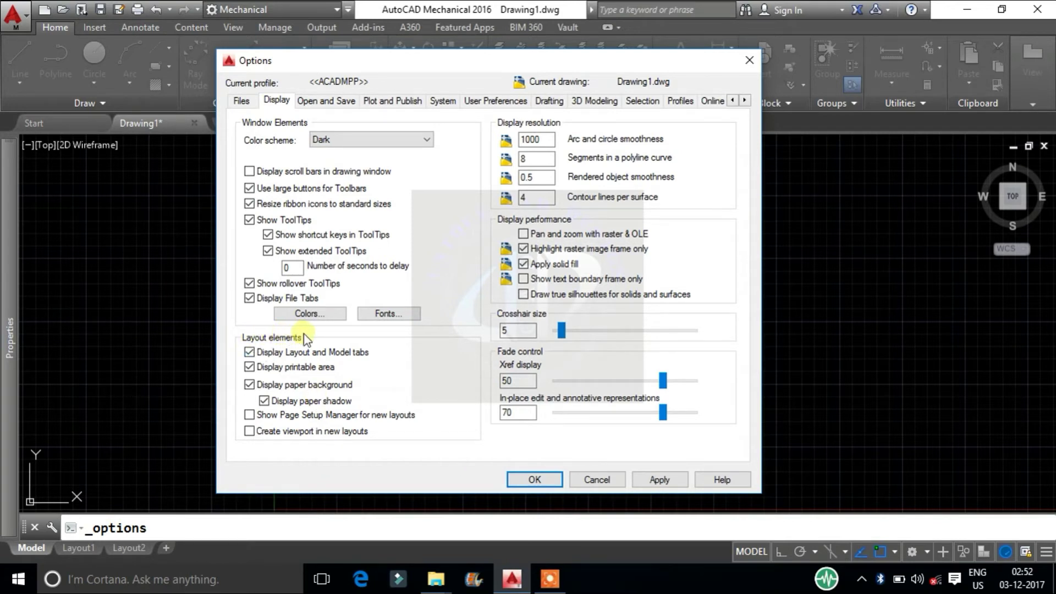
Toggle the Layout and Model tabs off and back on, then switch to Layout1.
click(248, 351)
click(669, 480)
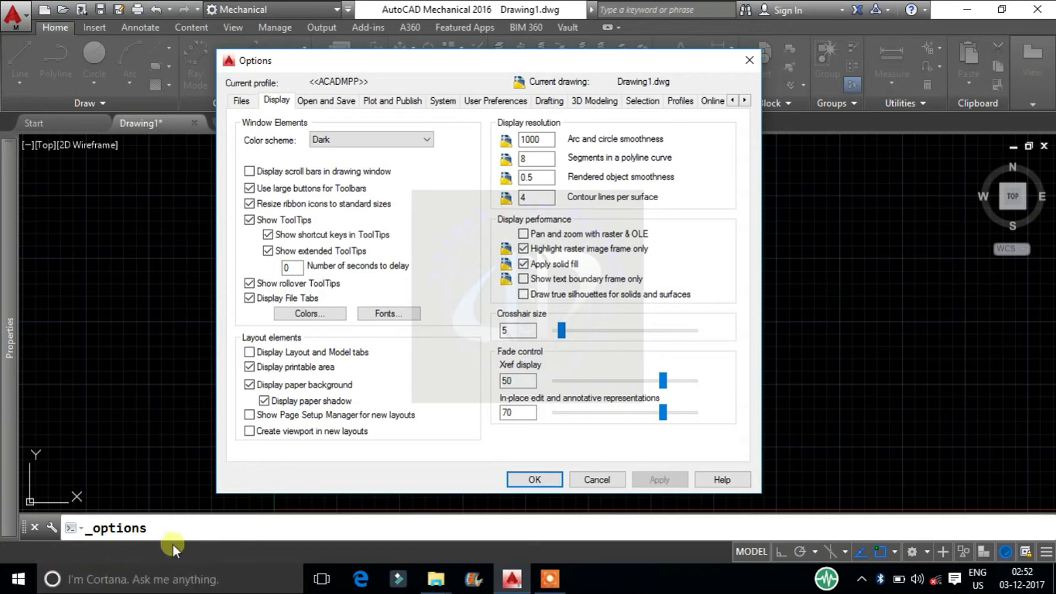
click(249, 353)
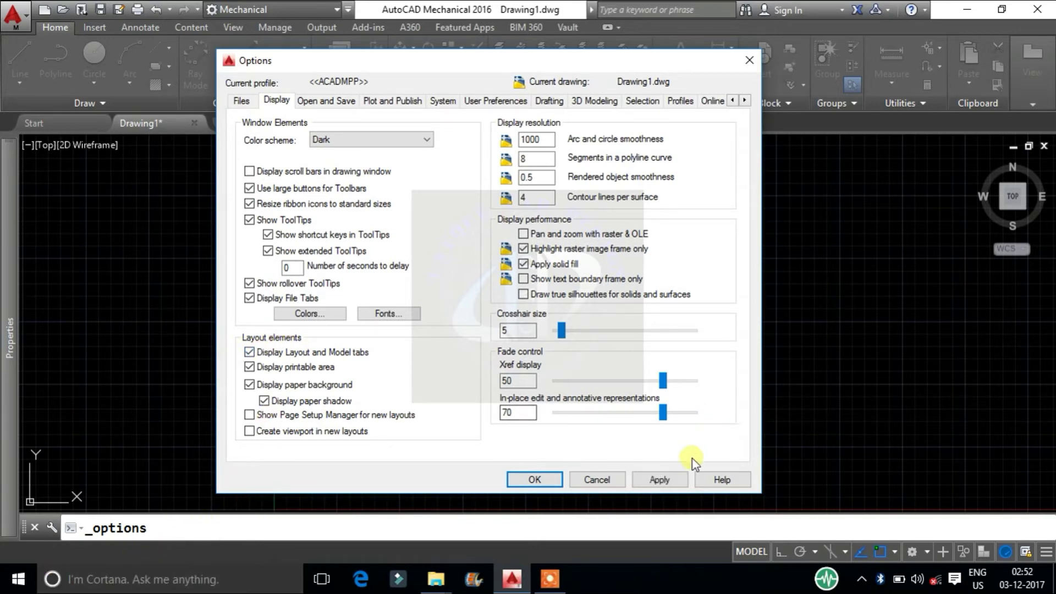
click(671, 479)
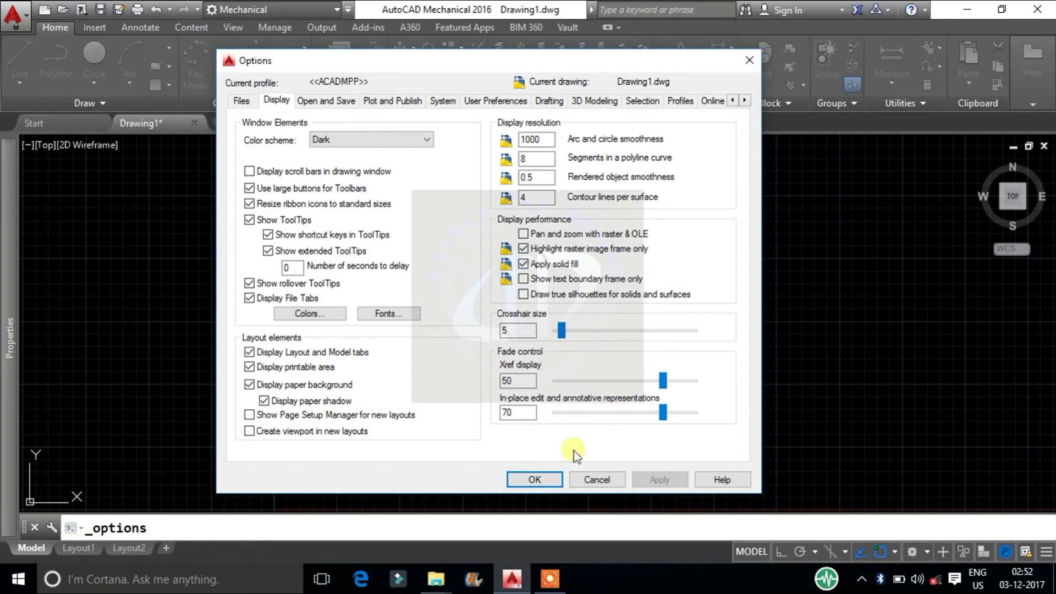
click(535, 477)
click(78, 547)
Turn on Display printable area for the layout and close Options.
right_click(295, 290)
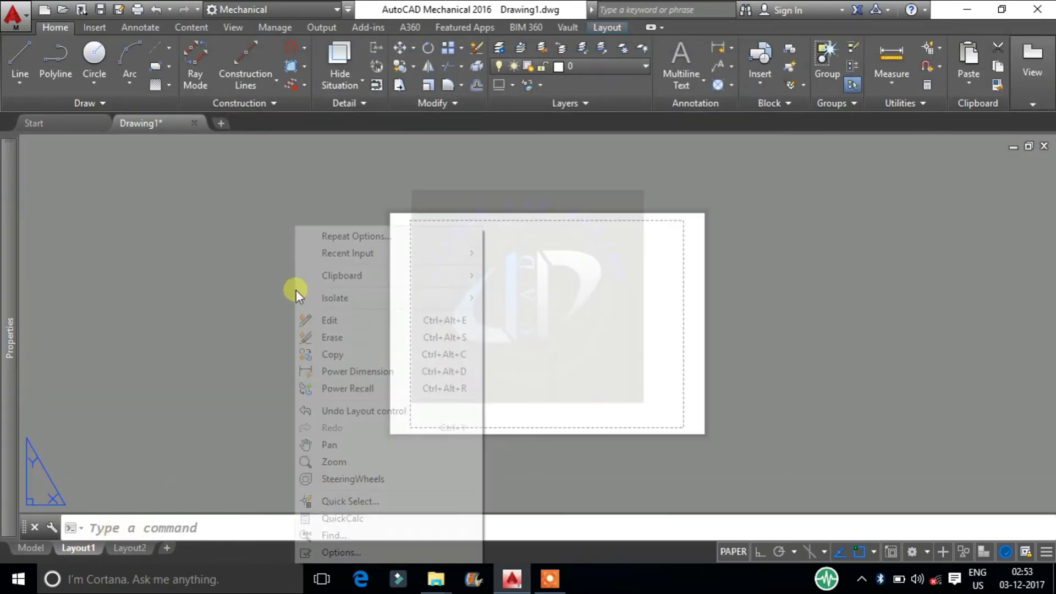
click(386, 551)
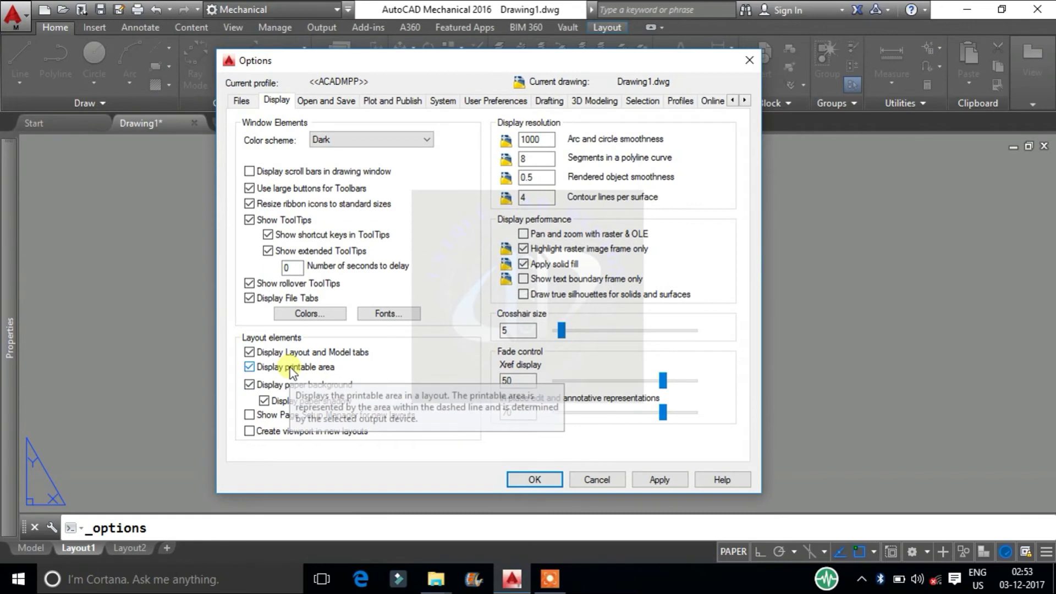
drag(398, 62, 879, 26)
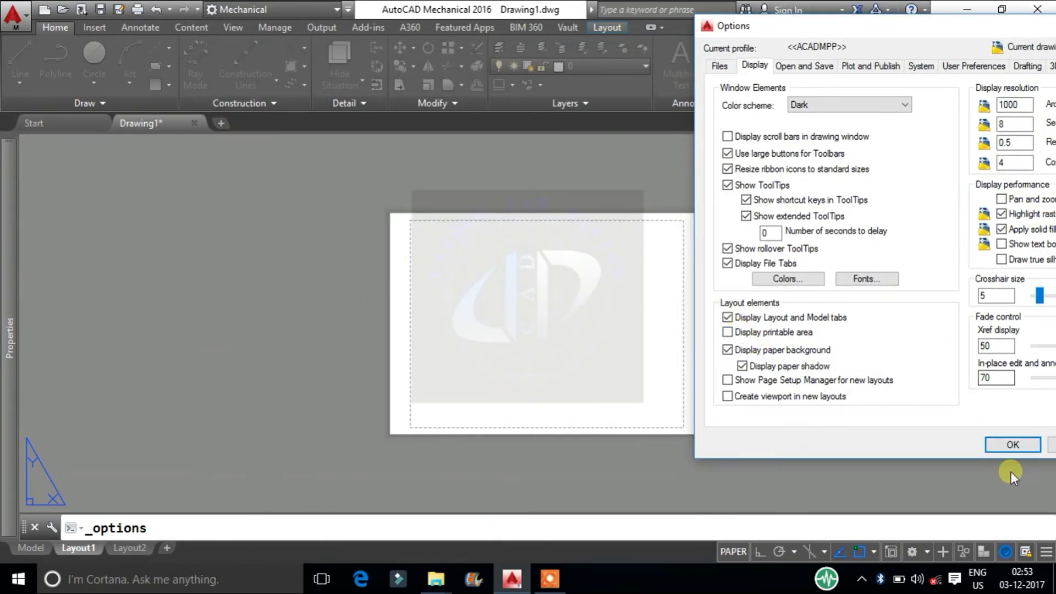
click(1010, 444)
right_click(220, 242)
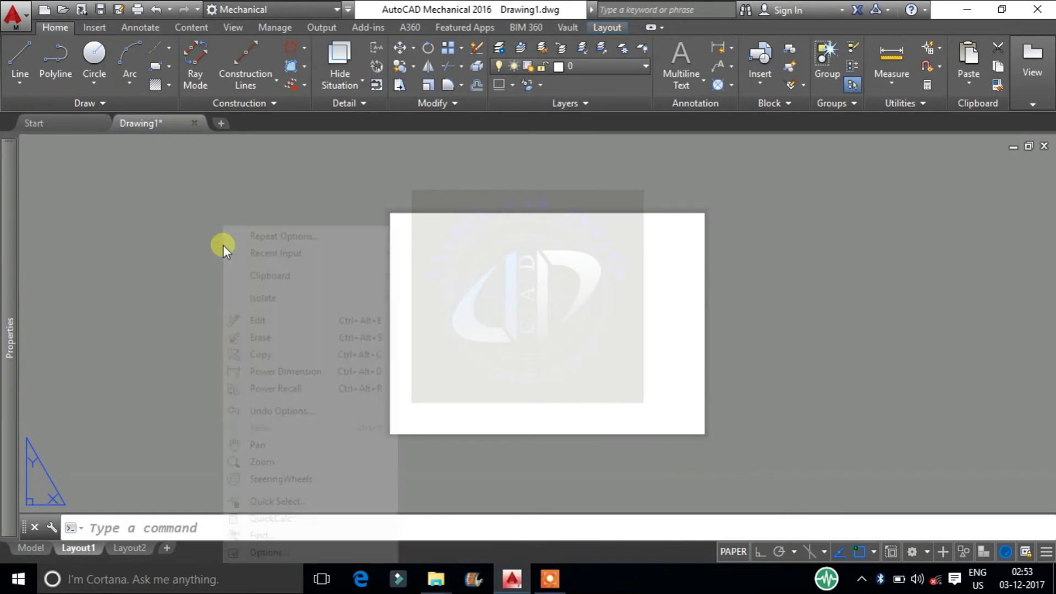
click(274, 556)
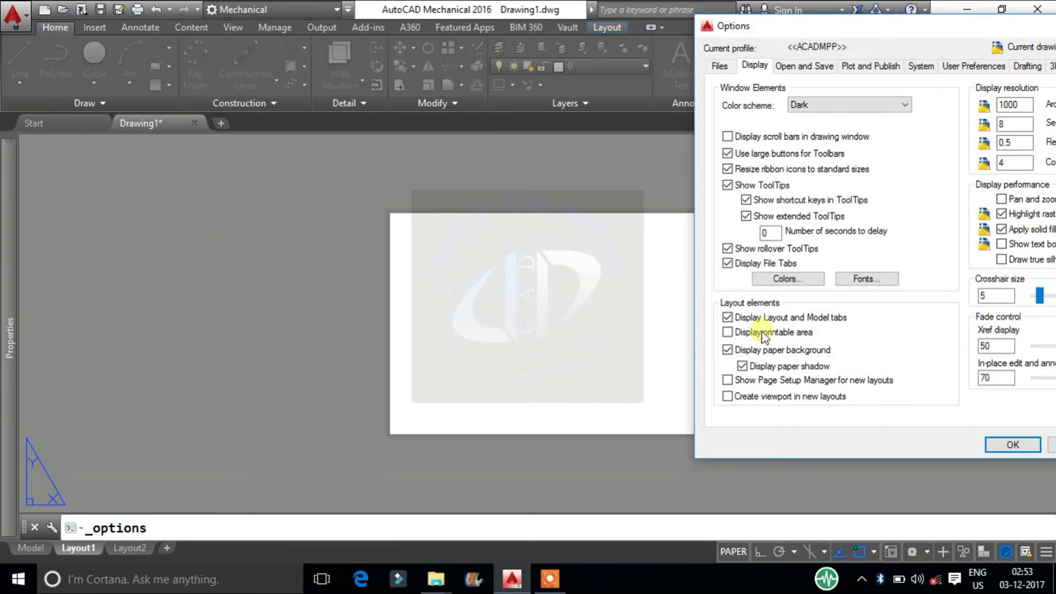
click(756, 332)
click(1009, 444)
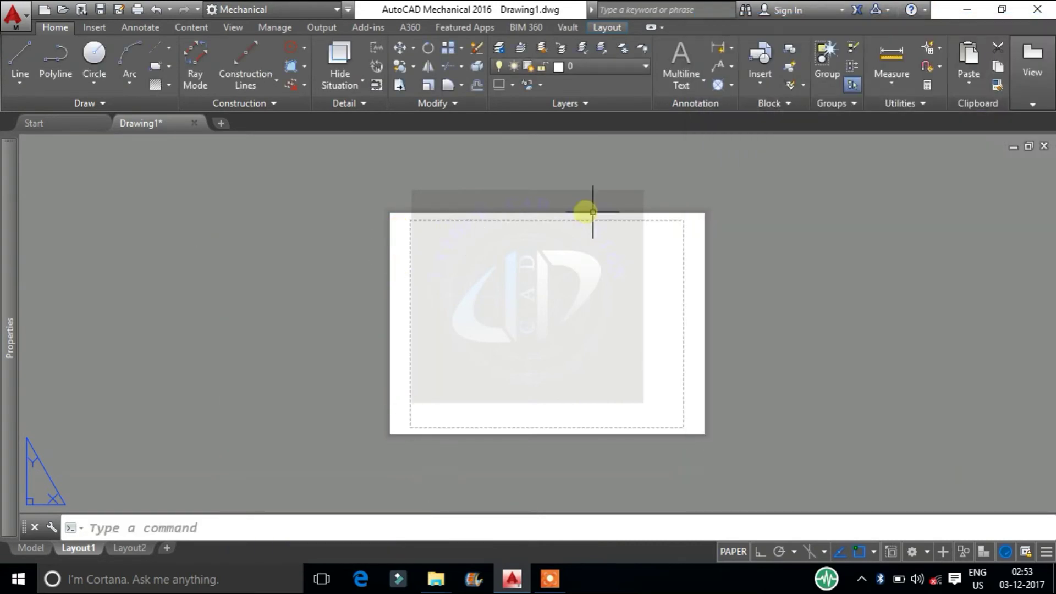
Turn off the paper background to view the layout without it.
right_click(292, 264)
click(336, 552)
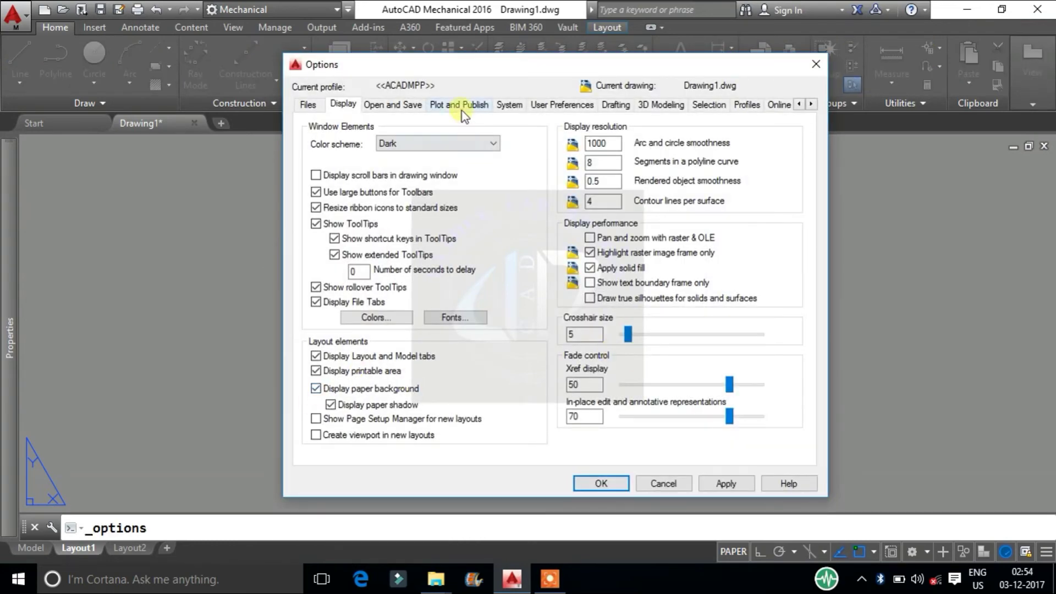
drag(460, 64, 872, 12)
click(779, 338)
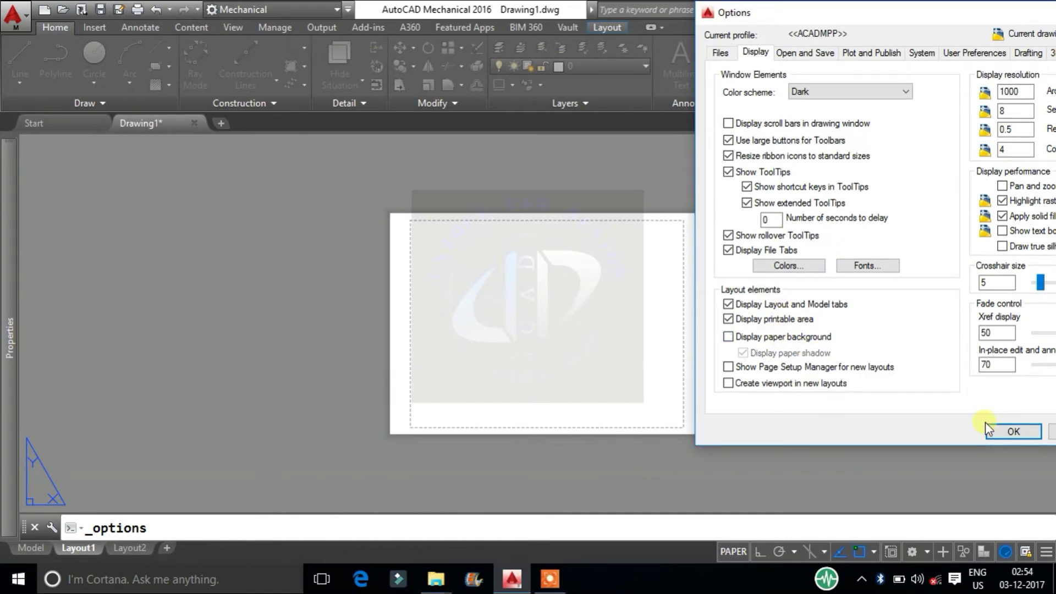
click(1012, 432)
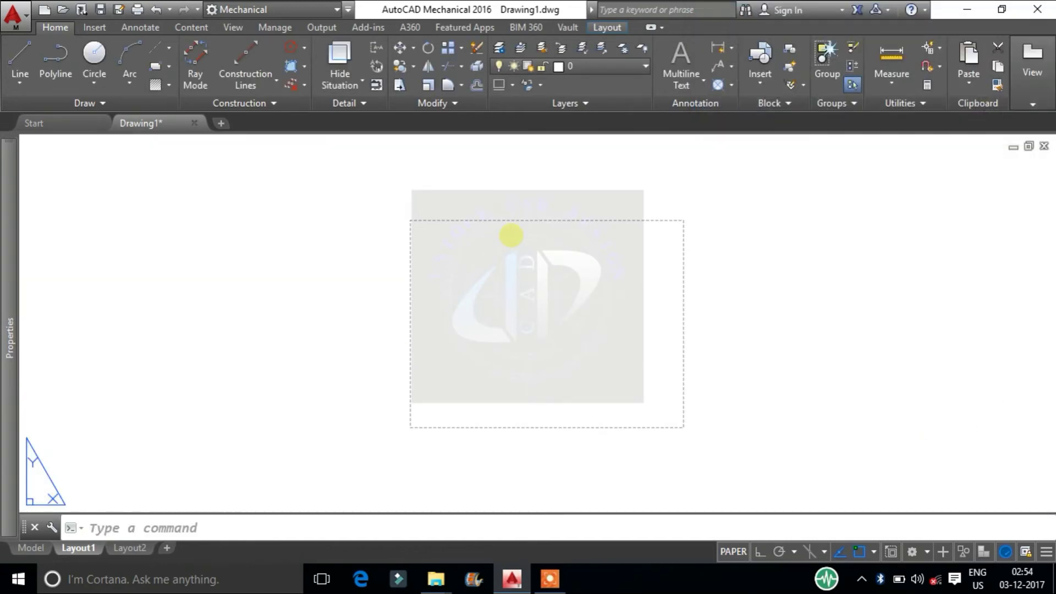
Restore the paper background and turn on the paper shadow.
key(Return)
click(781, 337)
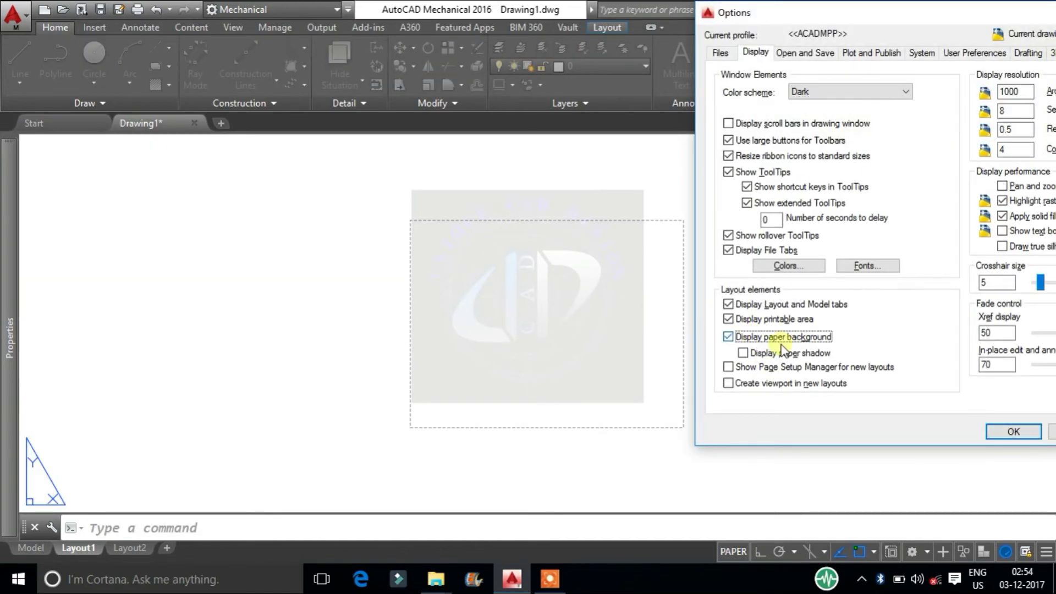
click(1012, 432)
key(Return)
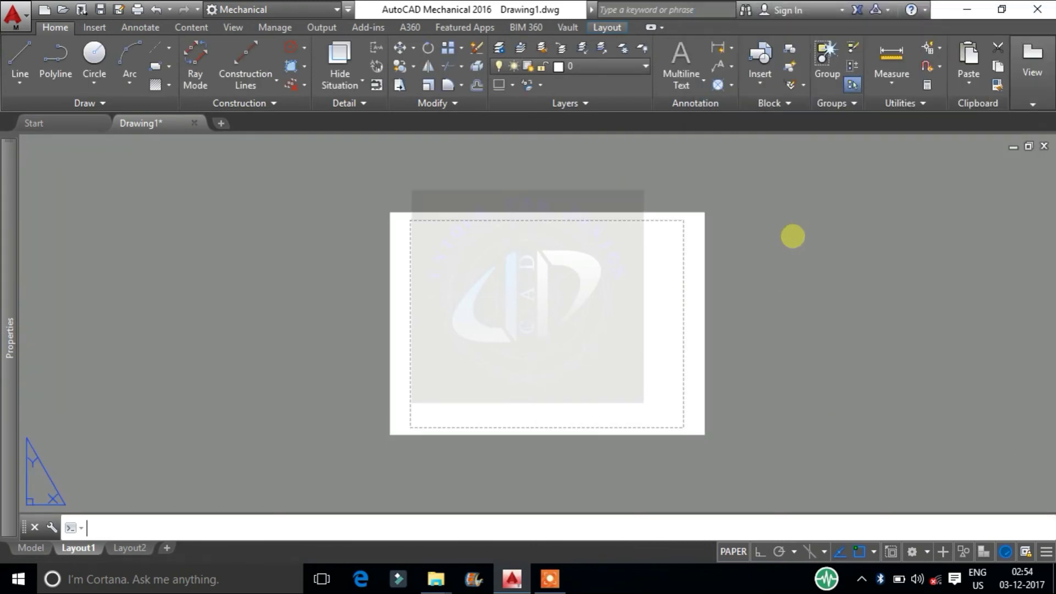
click(743, 353)
click(1013, 431)
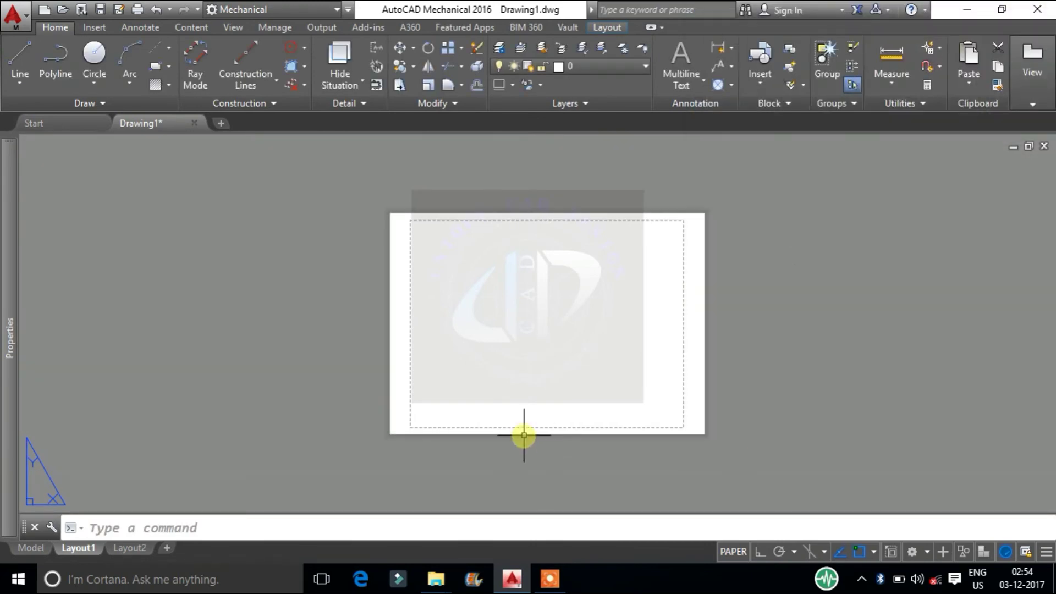
key(Return)
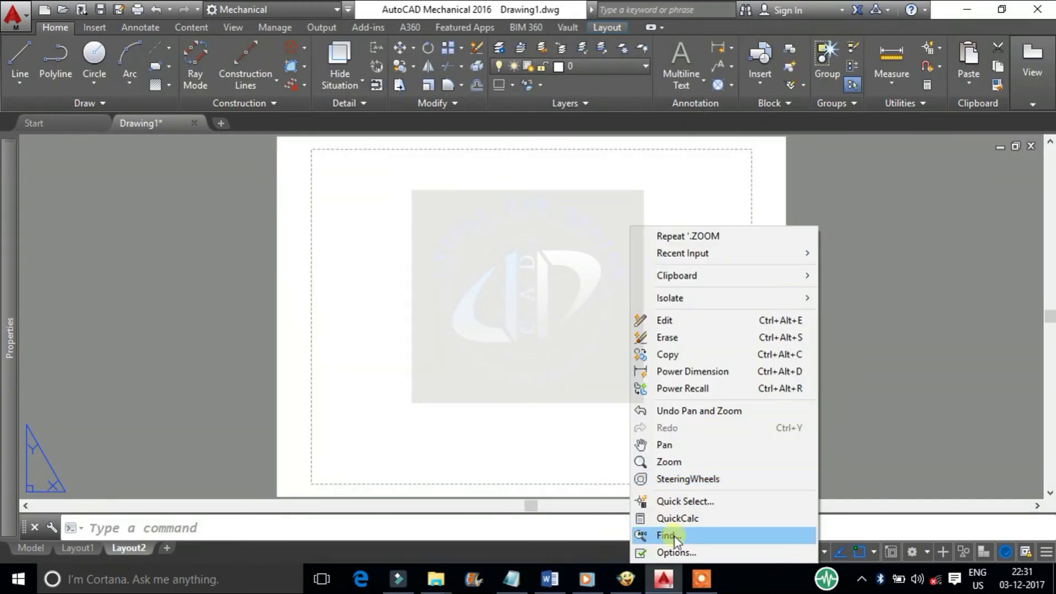
click(671, 546)
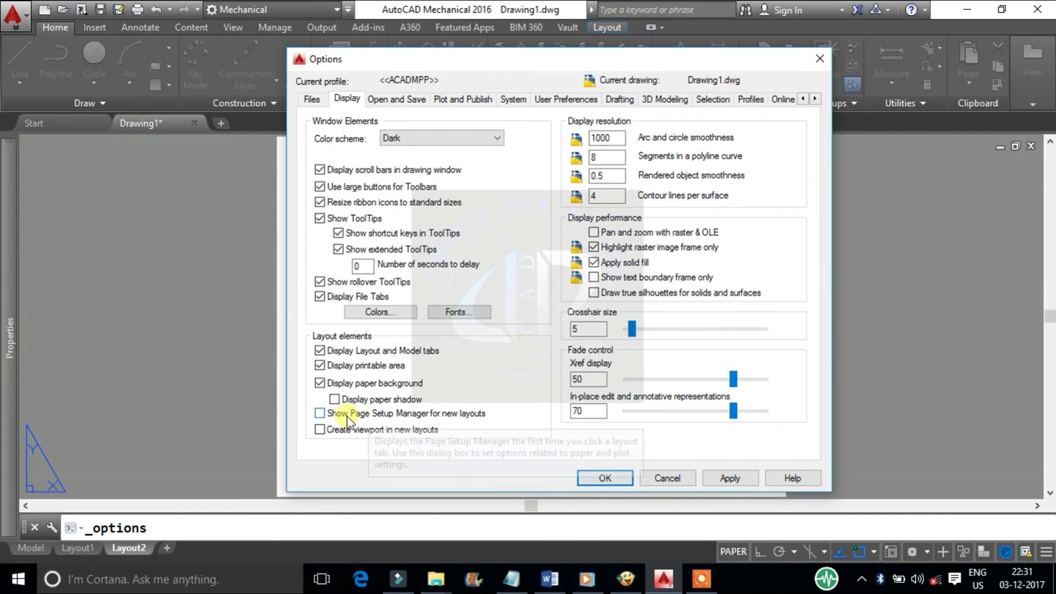
Apply the new-layout options, add Layout3, and dismiss its Page Setup Manager.
click(605, 478)
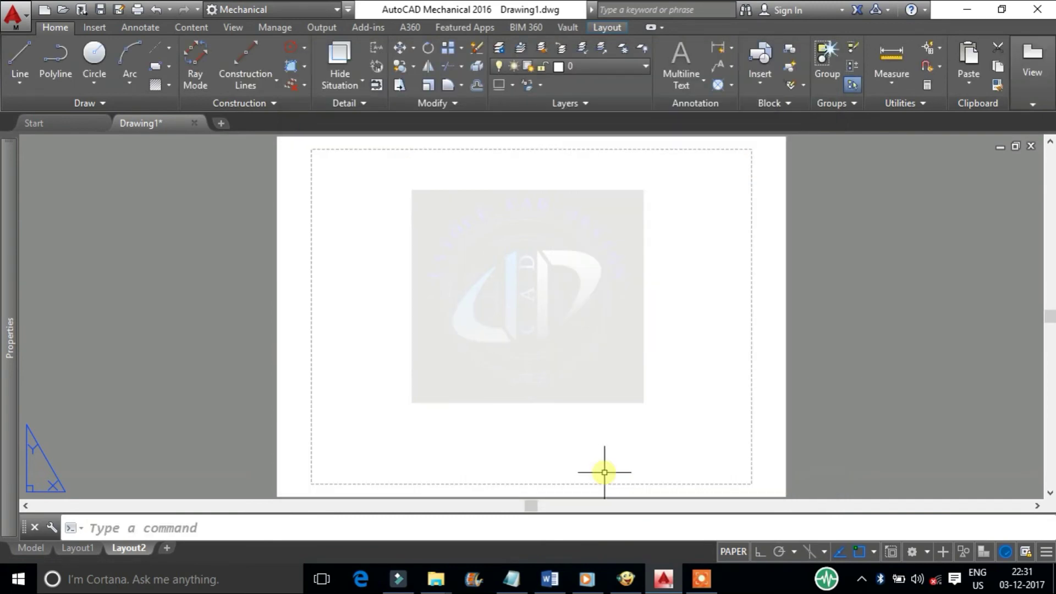
click(167, 547)
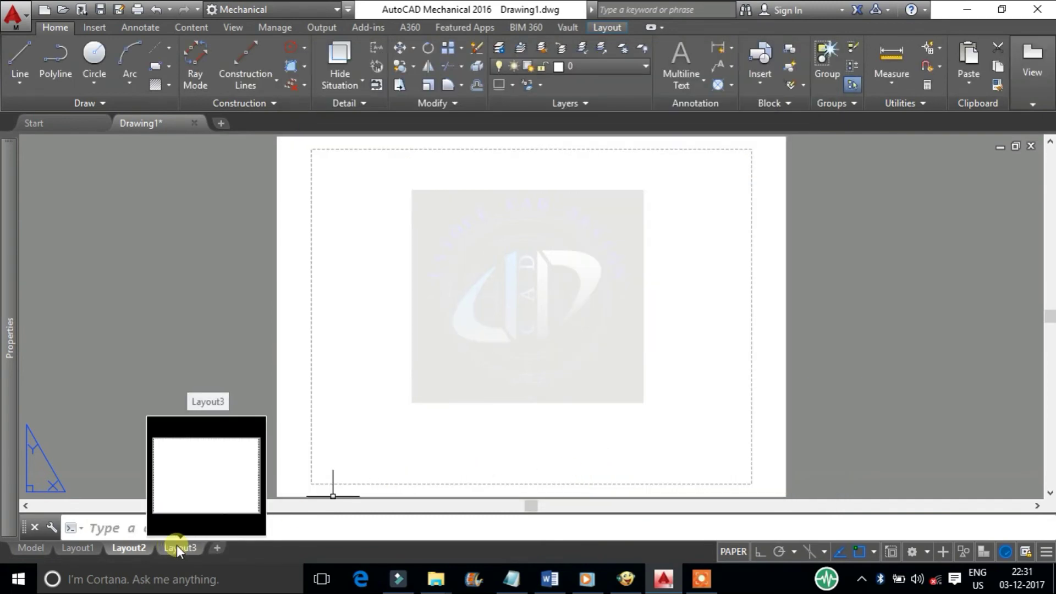
click(173, 546)
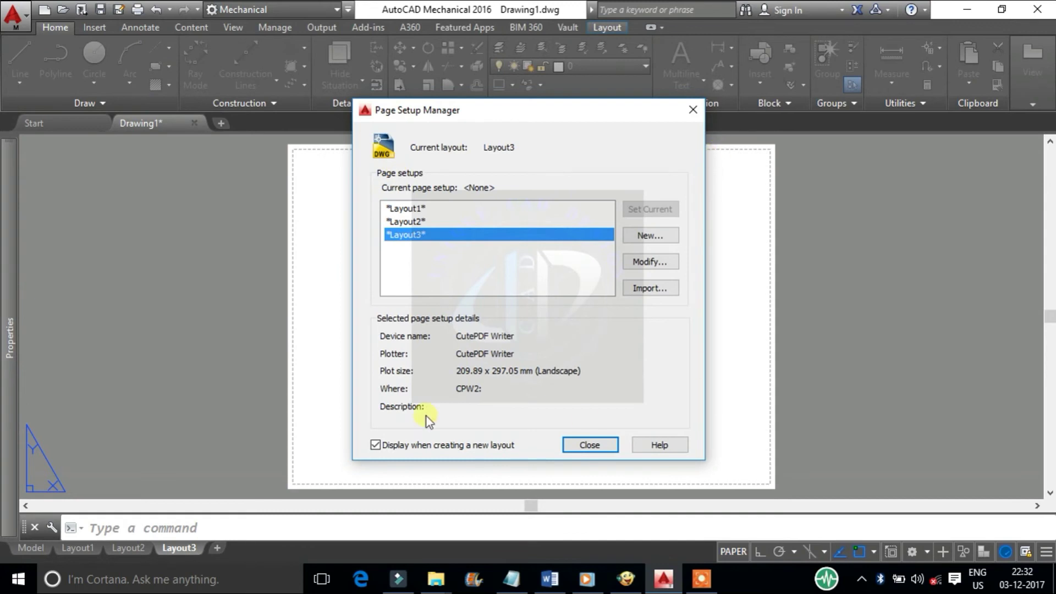
click(588, 444)
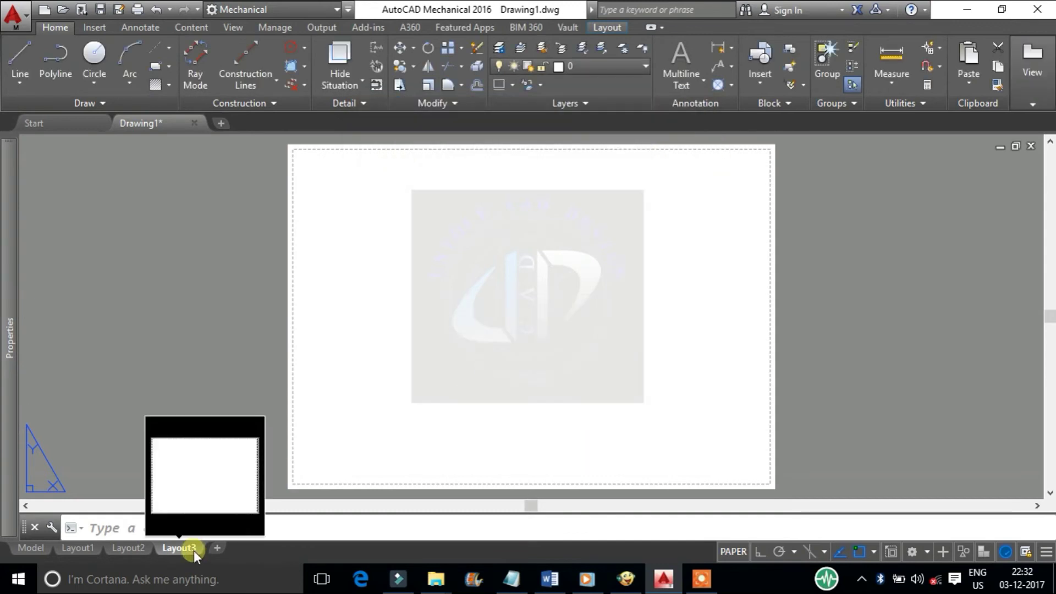
Delete Layout3 and reapply the new-layout settings in Options.
right_click(194, 549)
click(263, 326)
click(542, 347)
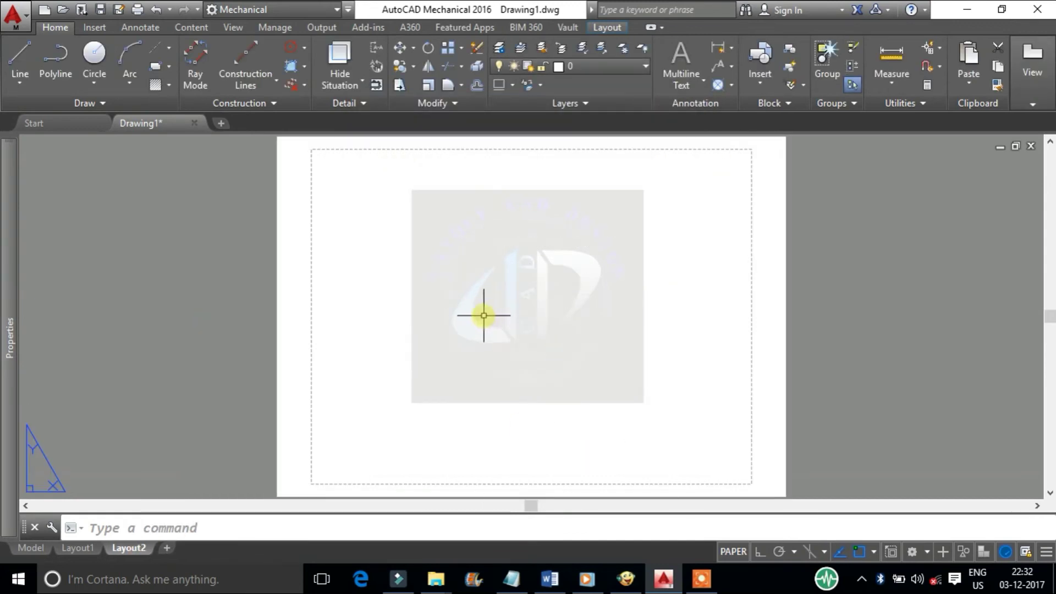
right_click(480, 312)
click(528, 551)
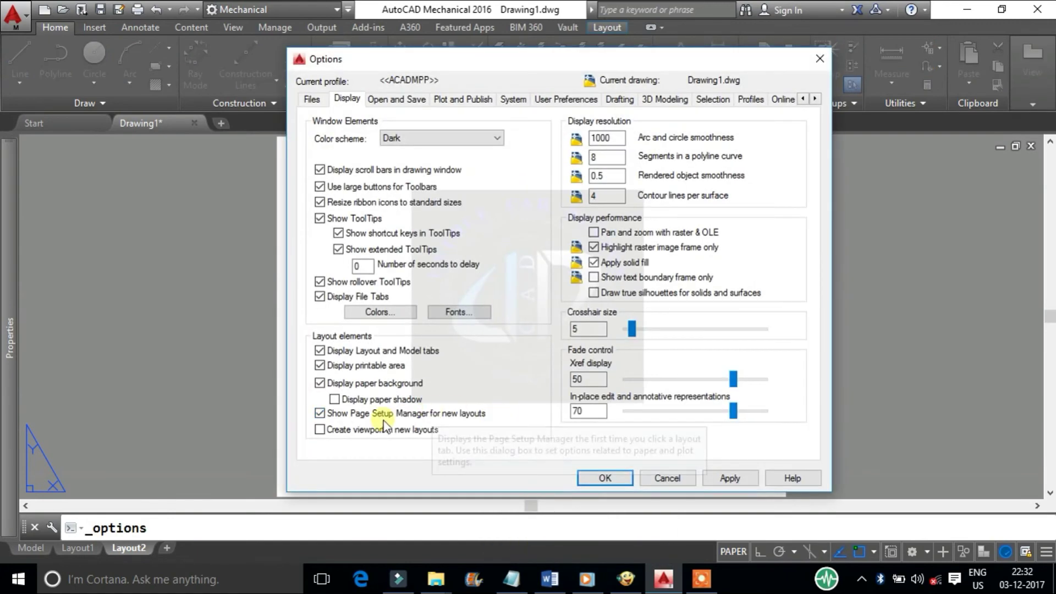
click(607, 478)
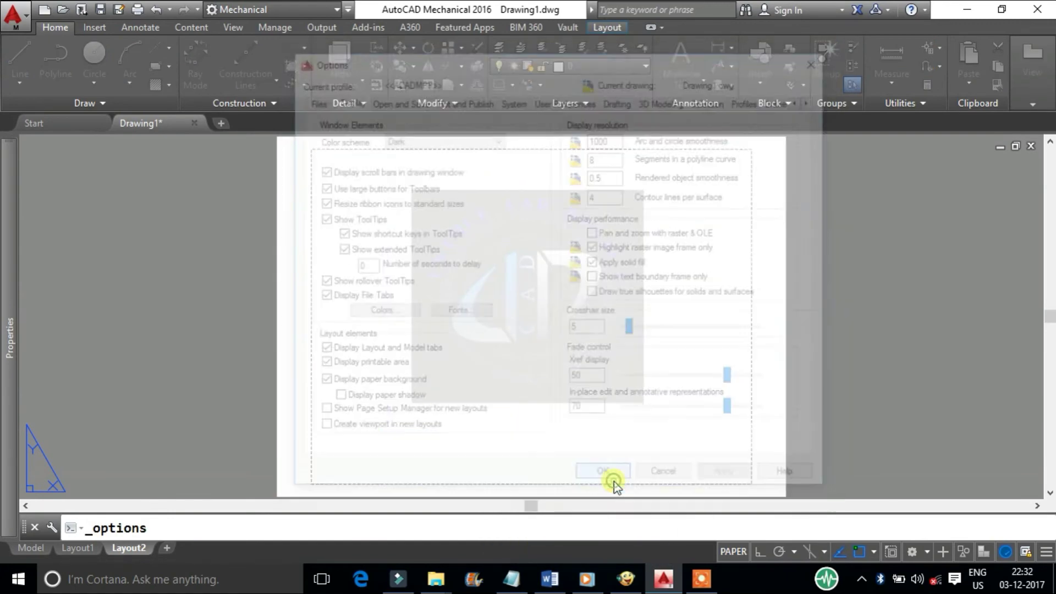
Add a fresh Layout3 that now shows an automatically created viewport.
click(162, 548)
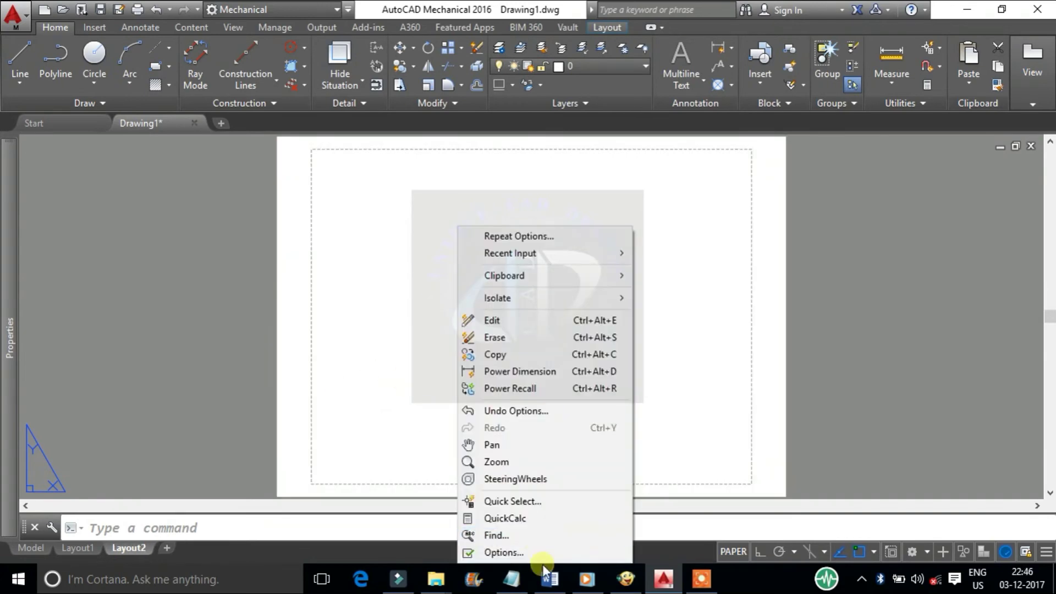
key(Escape)
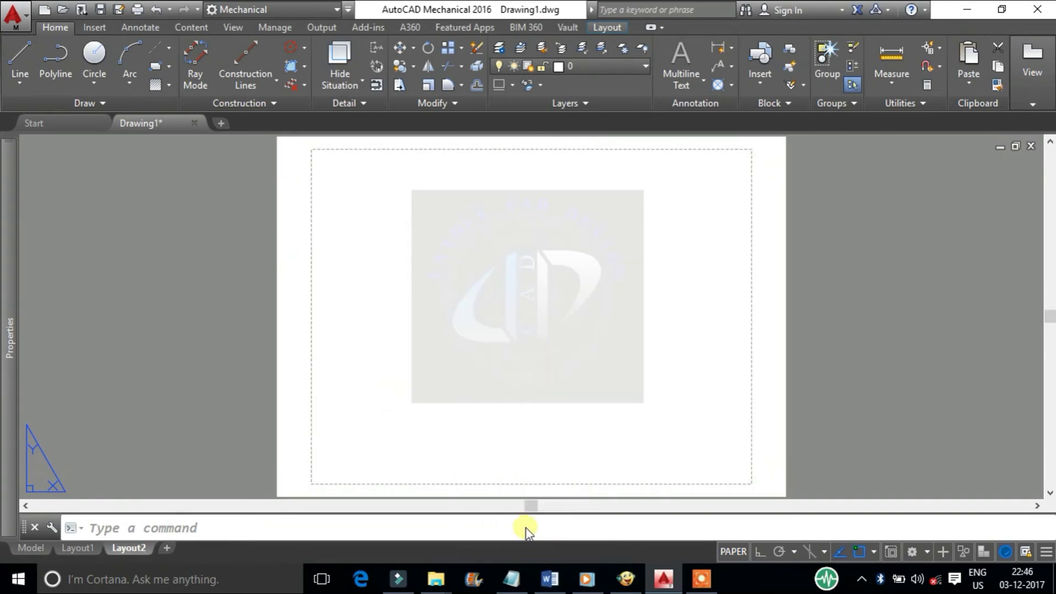
click(605, 478)
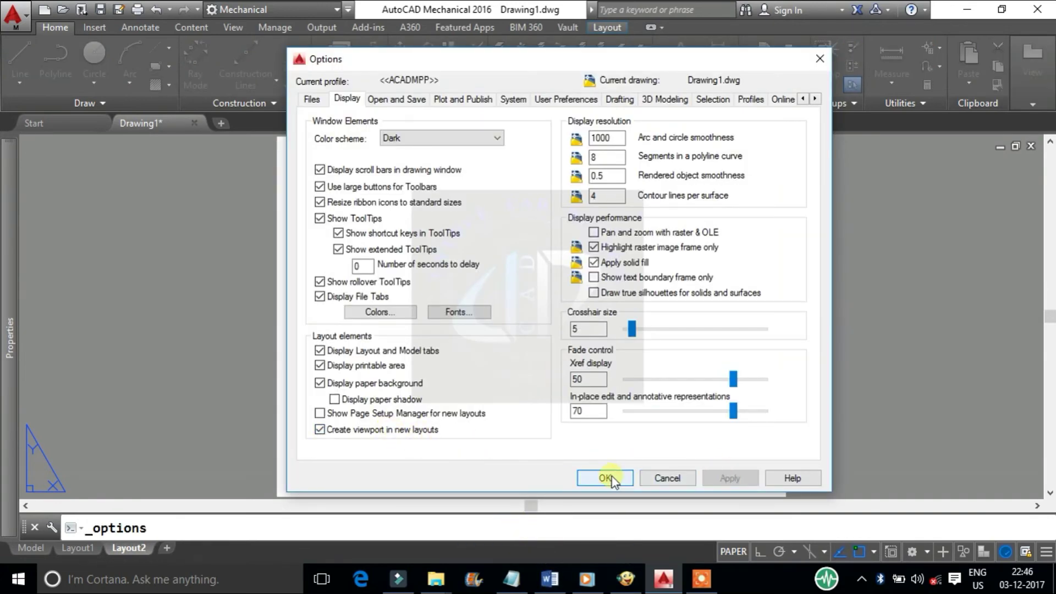
click(165, 547)
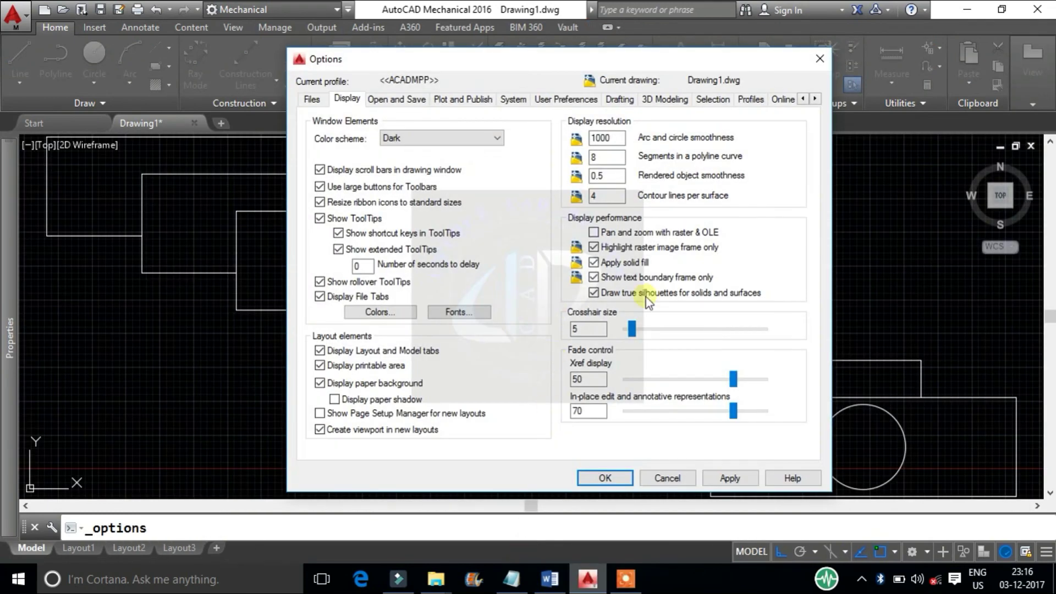
Set the Display tab's crosshair size to 100 so the cursor spans the drawing area.
double_click(574, 330)
click(605, 478)
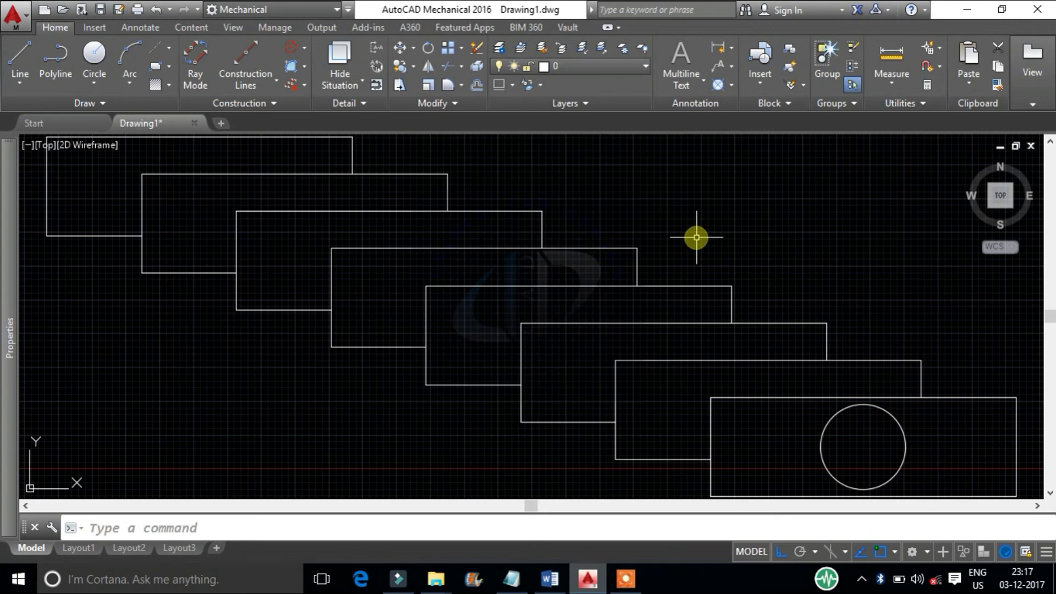
key(Return)
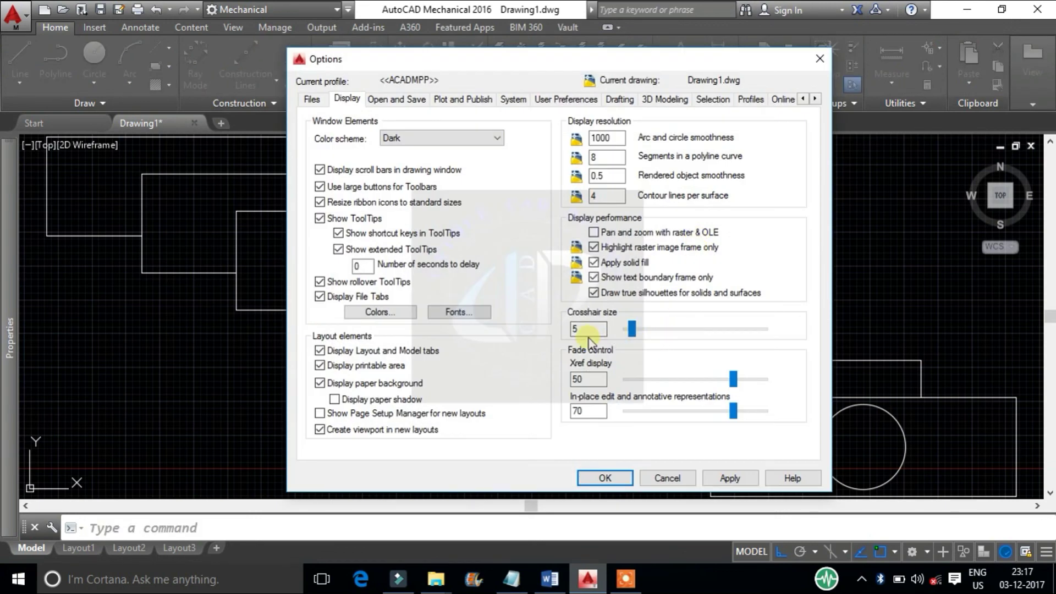
double_click(593, 332)
text(100)
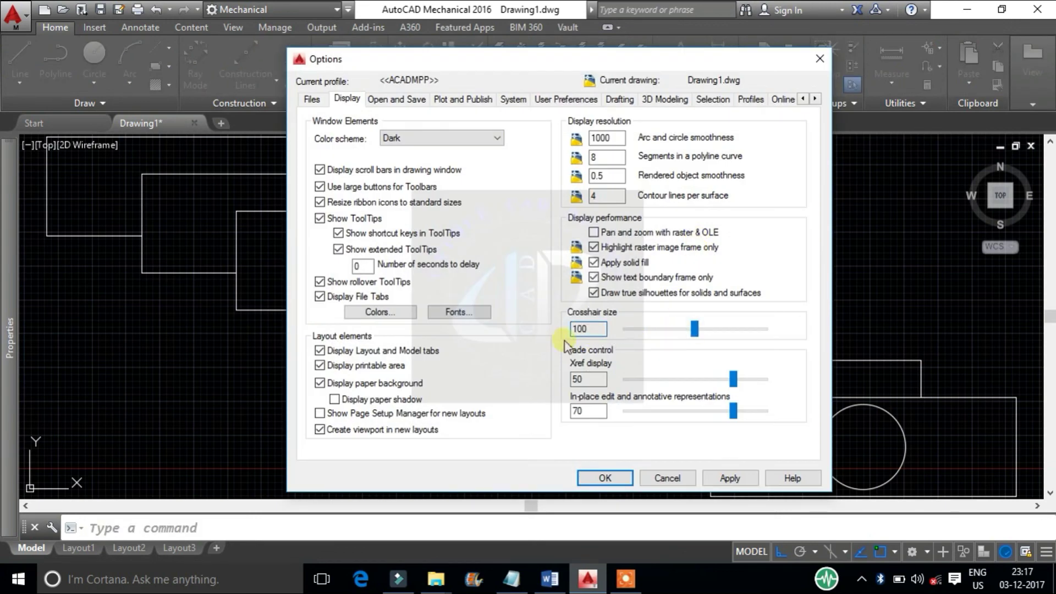
key(Return)
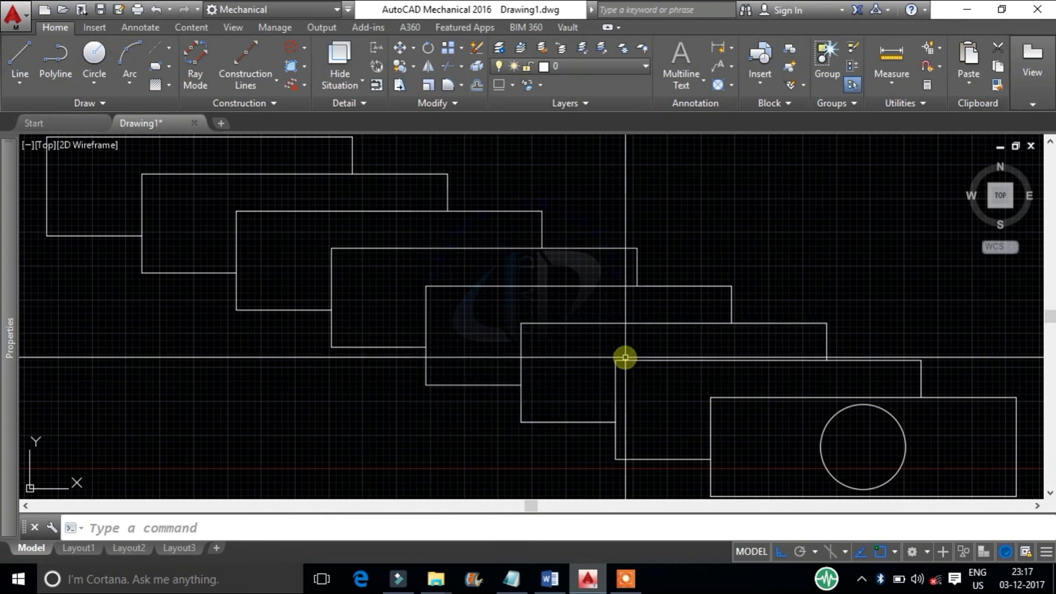
scroll(627, 357, down, 6)
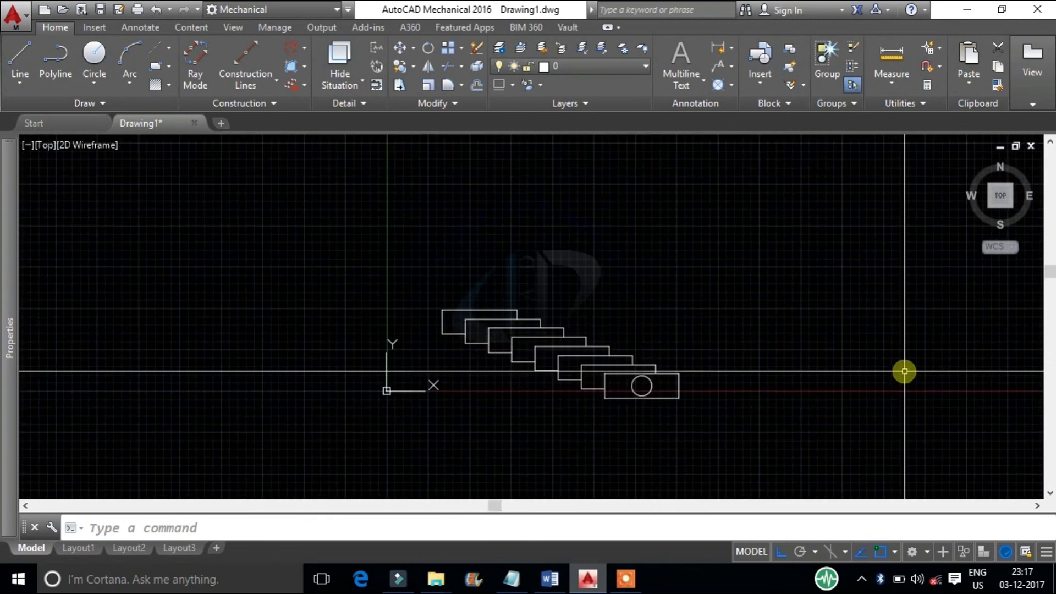
click(520, 224)
click(346, 464)
text(s)
key(Return)
click(756, 218)
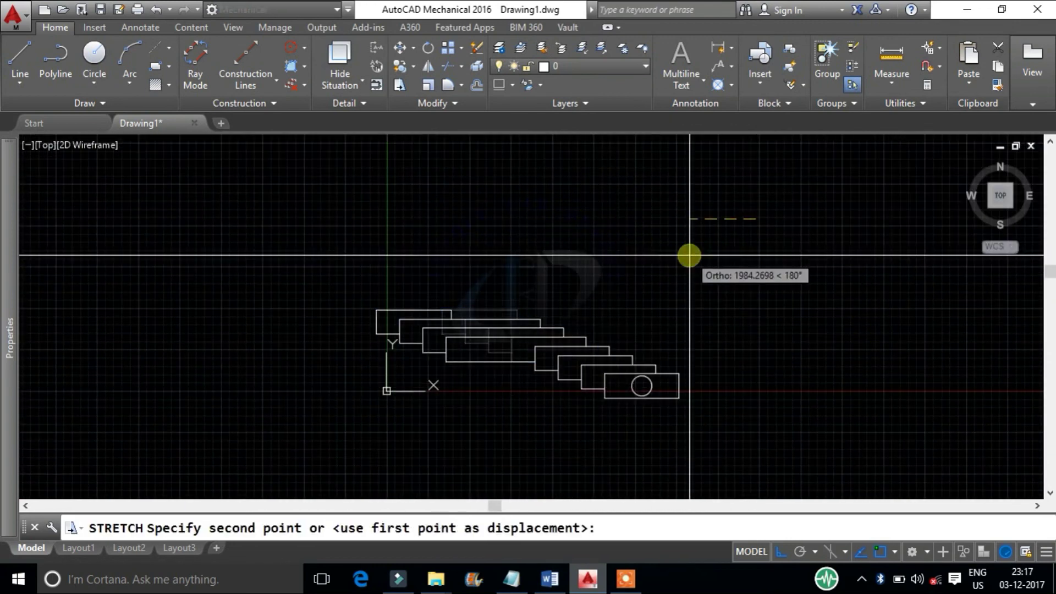
key(Escape)
click(742, 365)
key(Escape)
click(726, 377)
key(Escape)
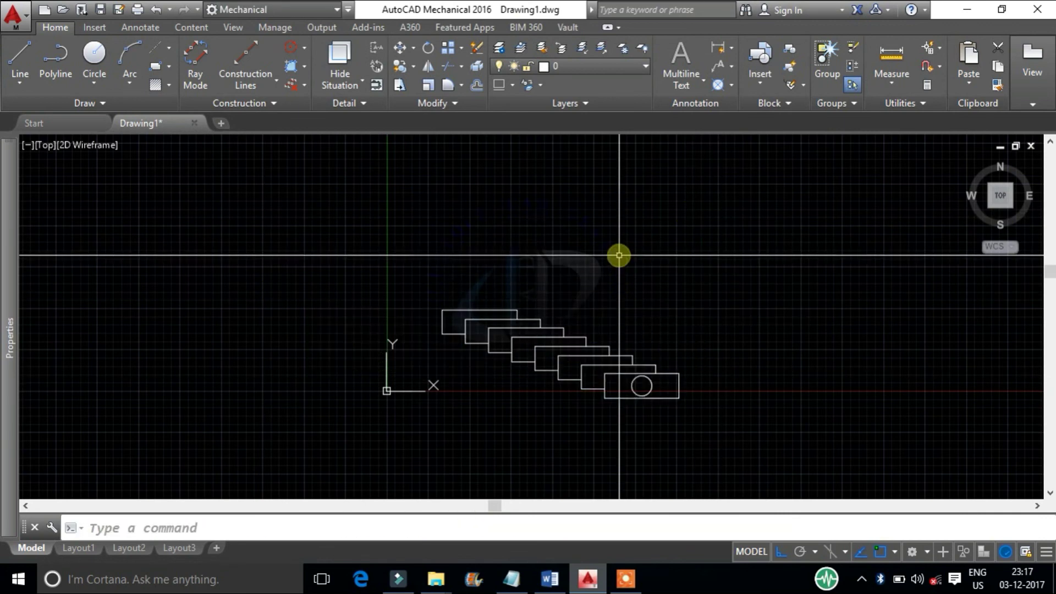